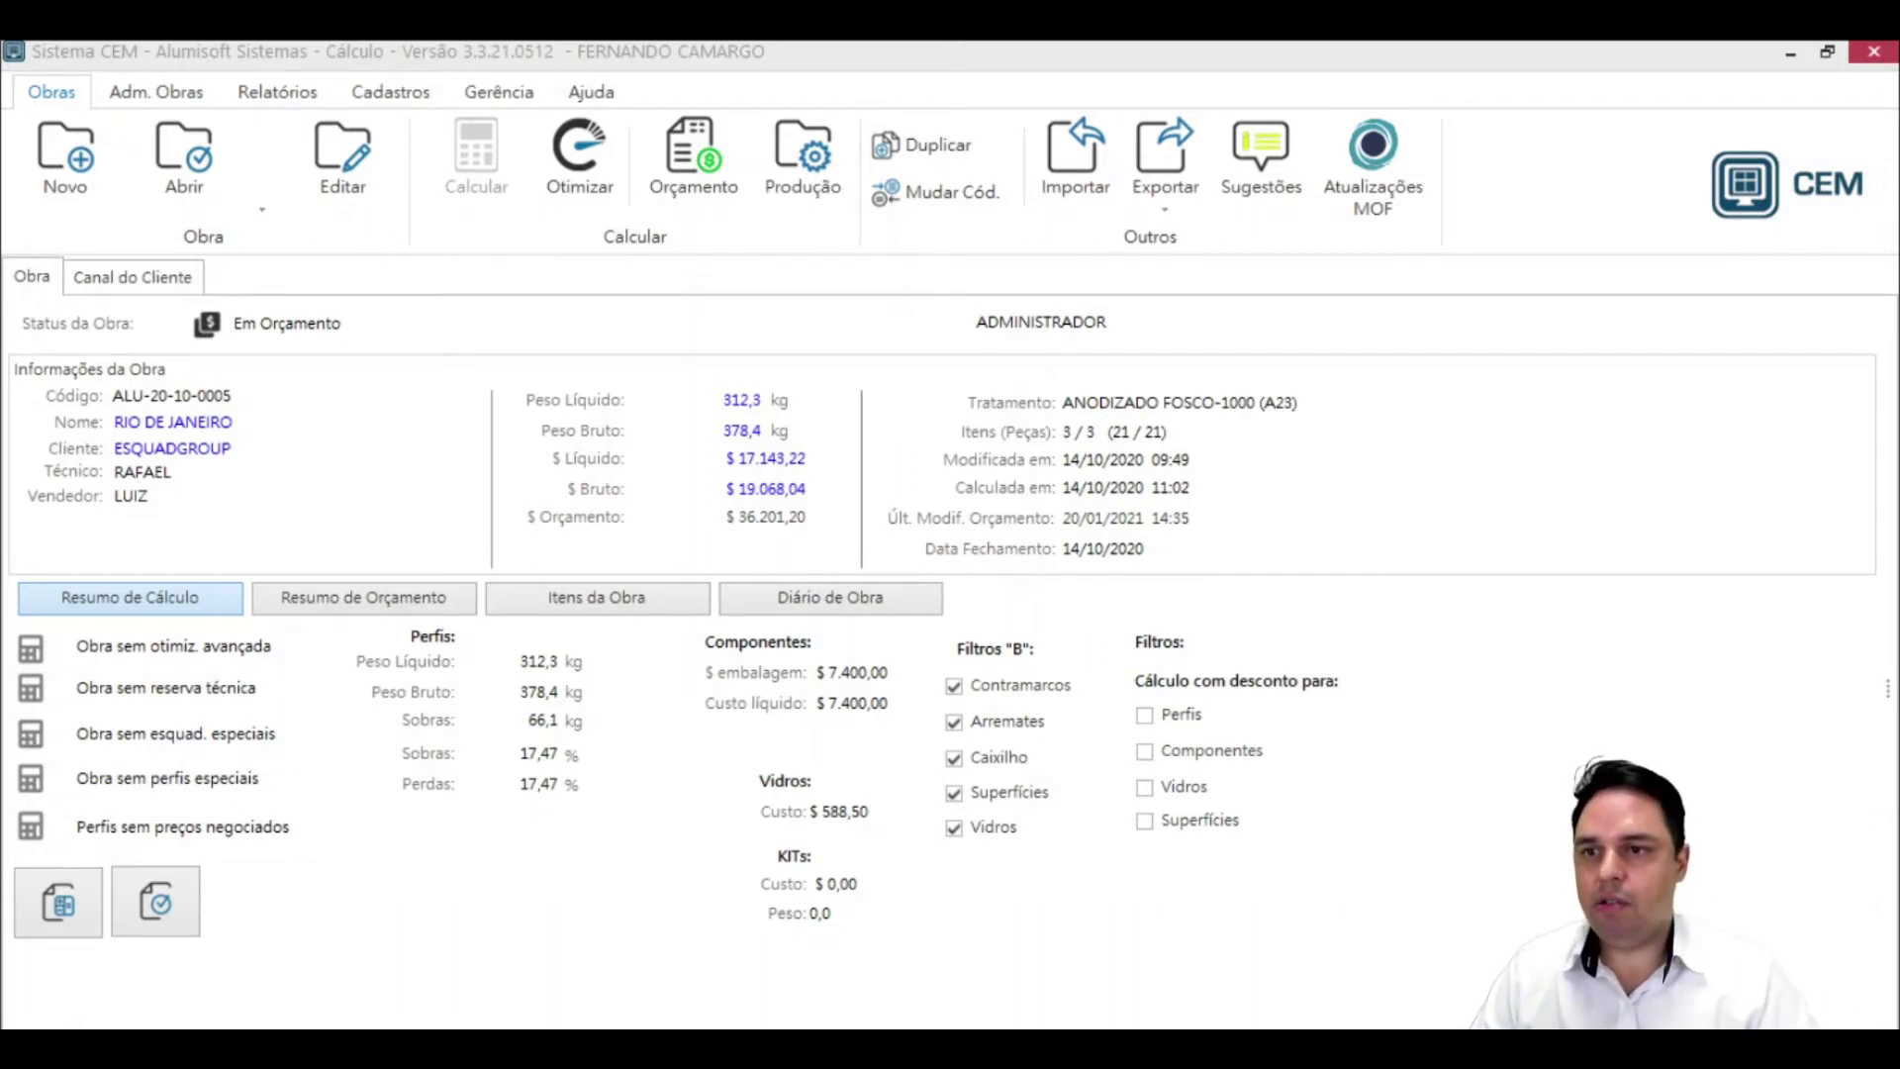
- Open the profile register (Cadastro de Perfis) from the technical materials records
left_click(413, 96)
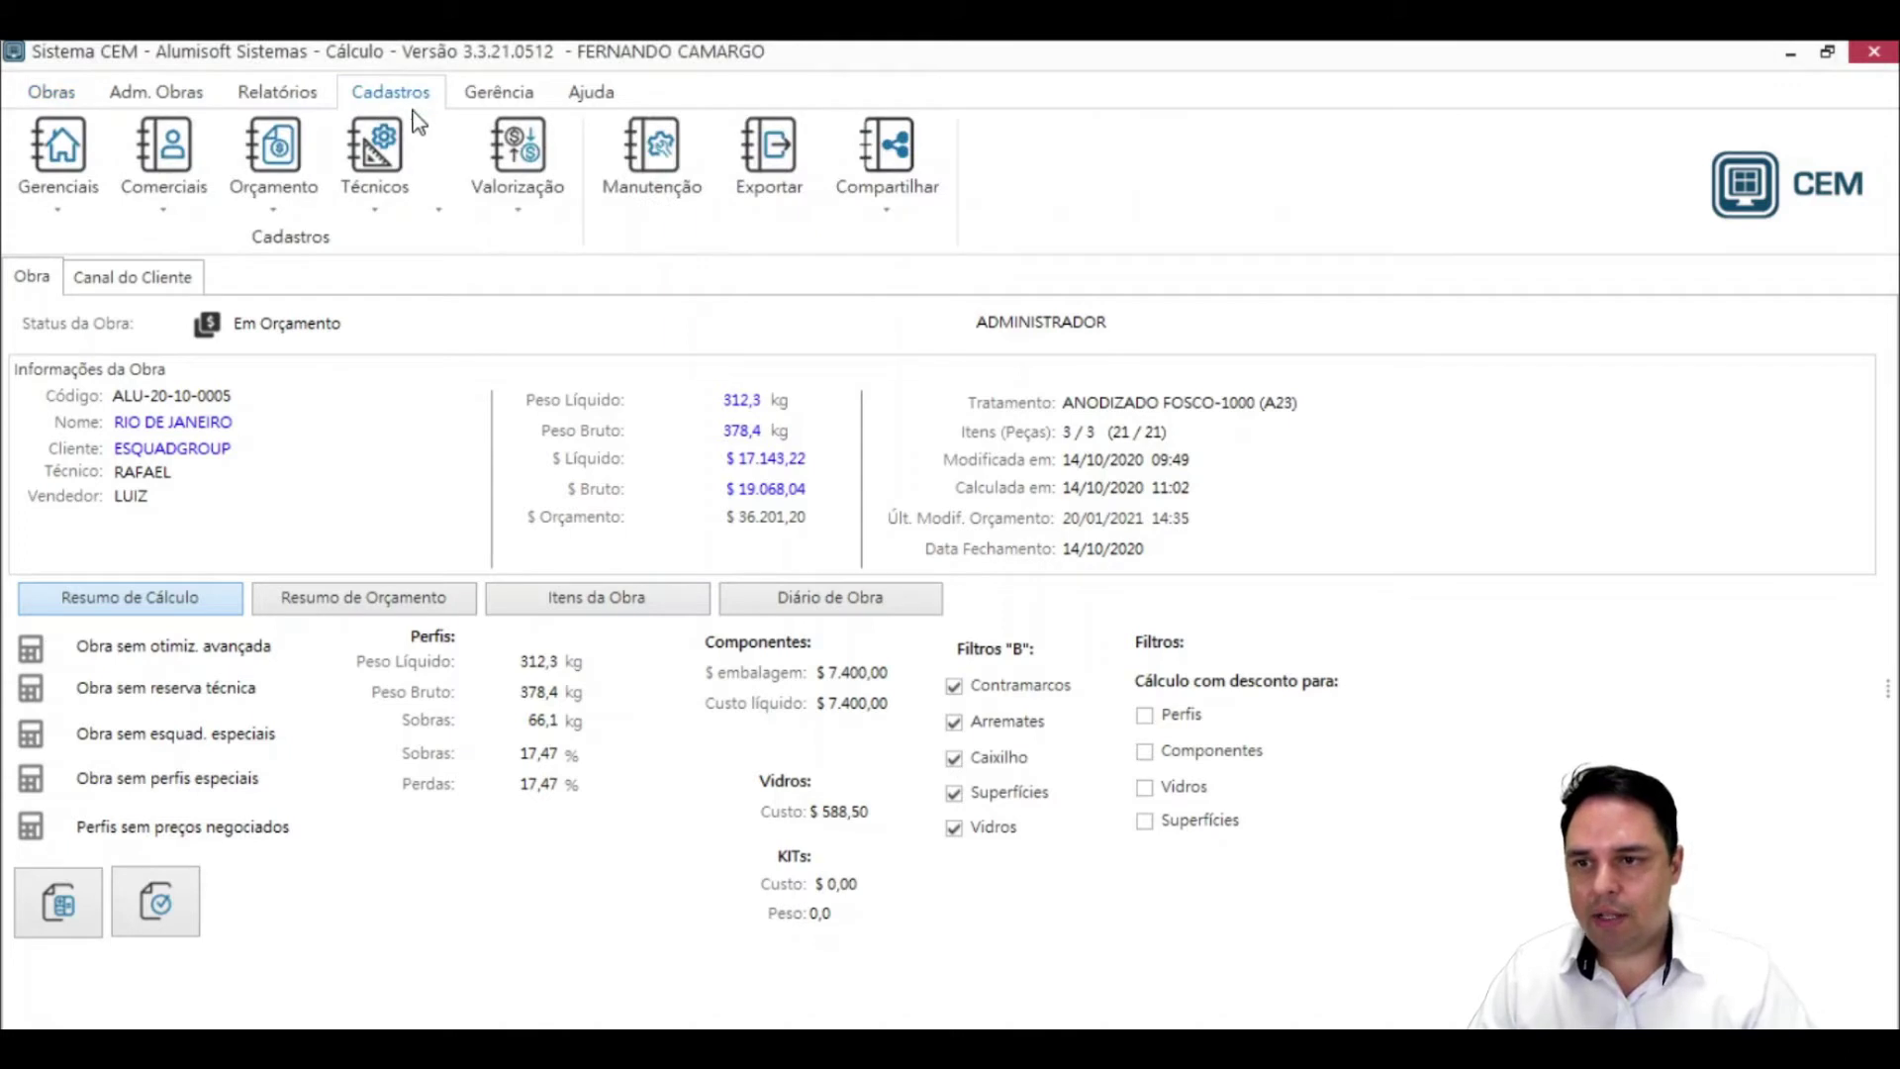
left_click(393, 198)
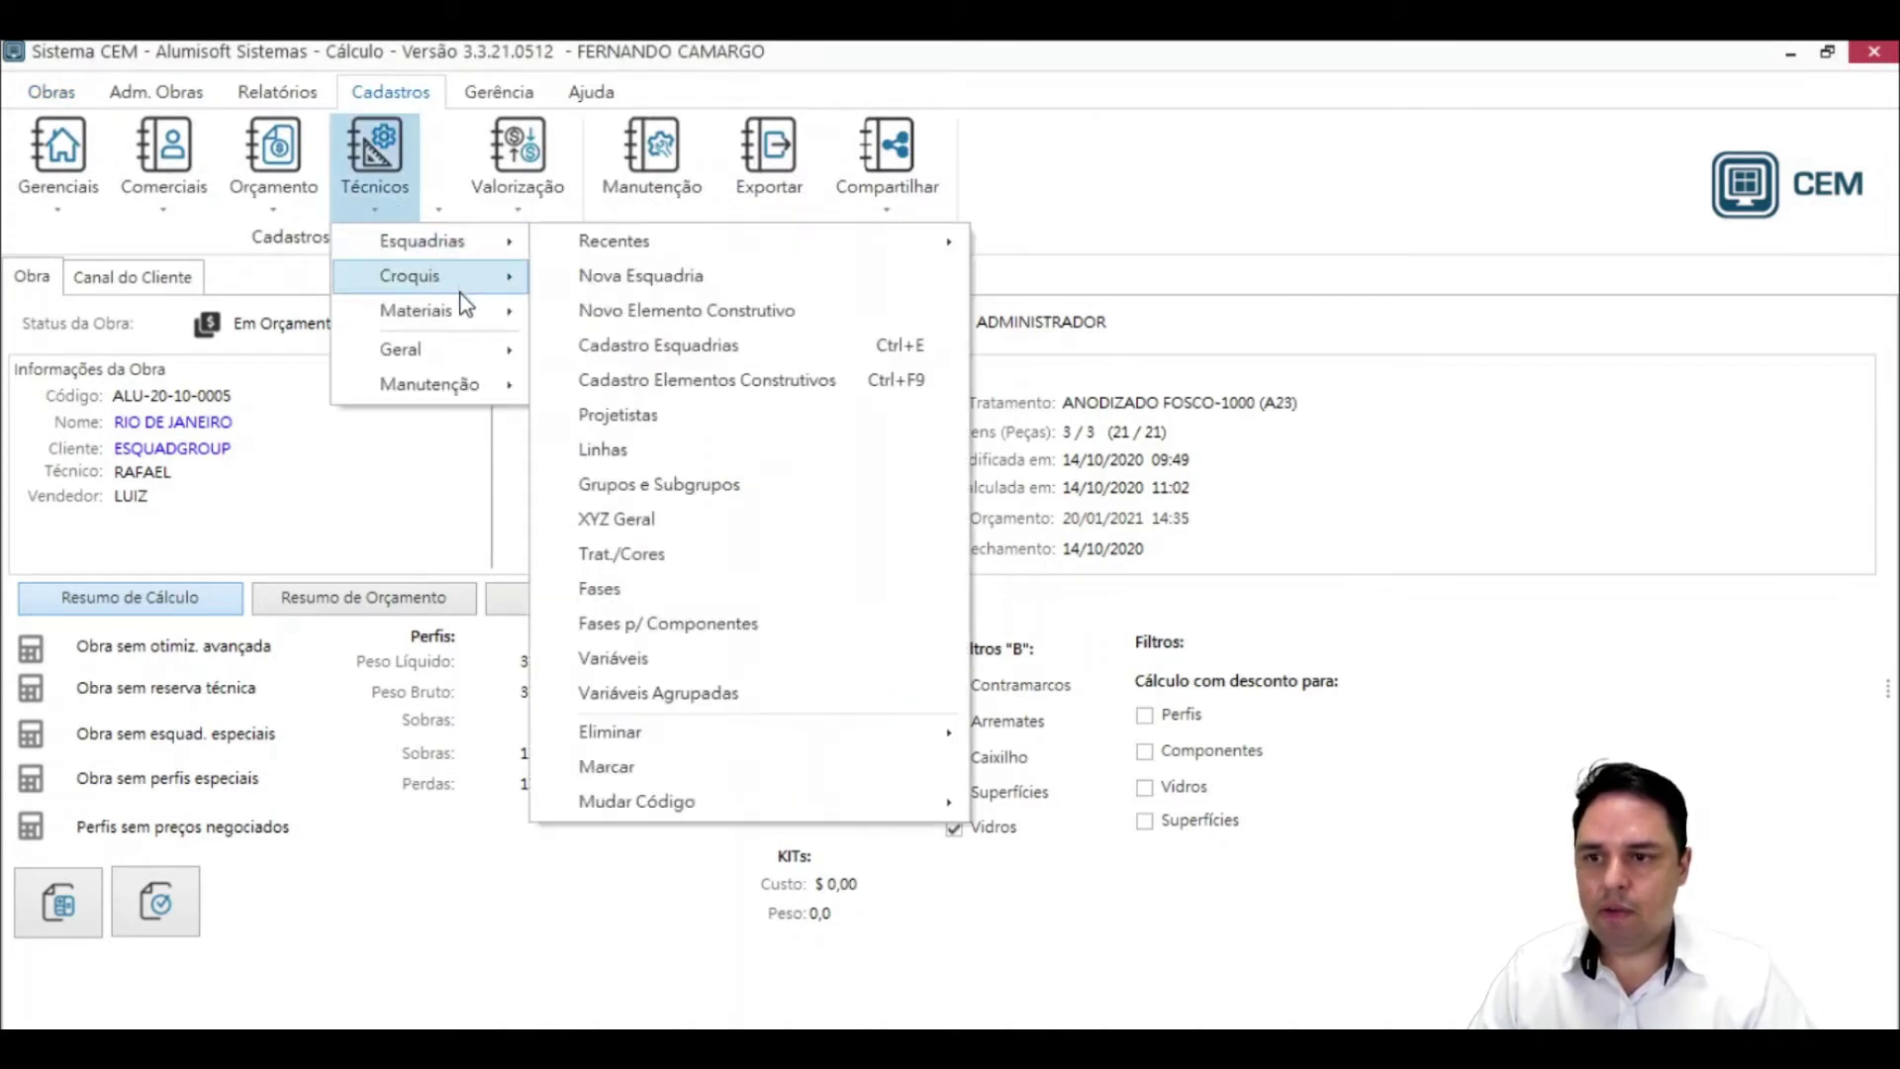
mouse_move(460, 327)
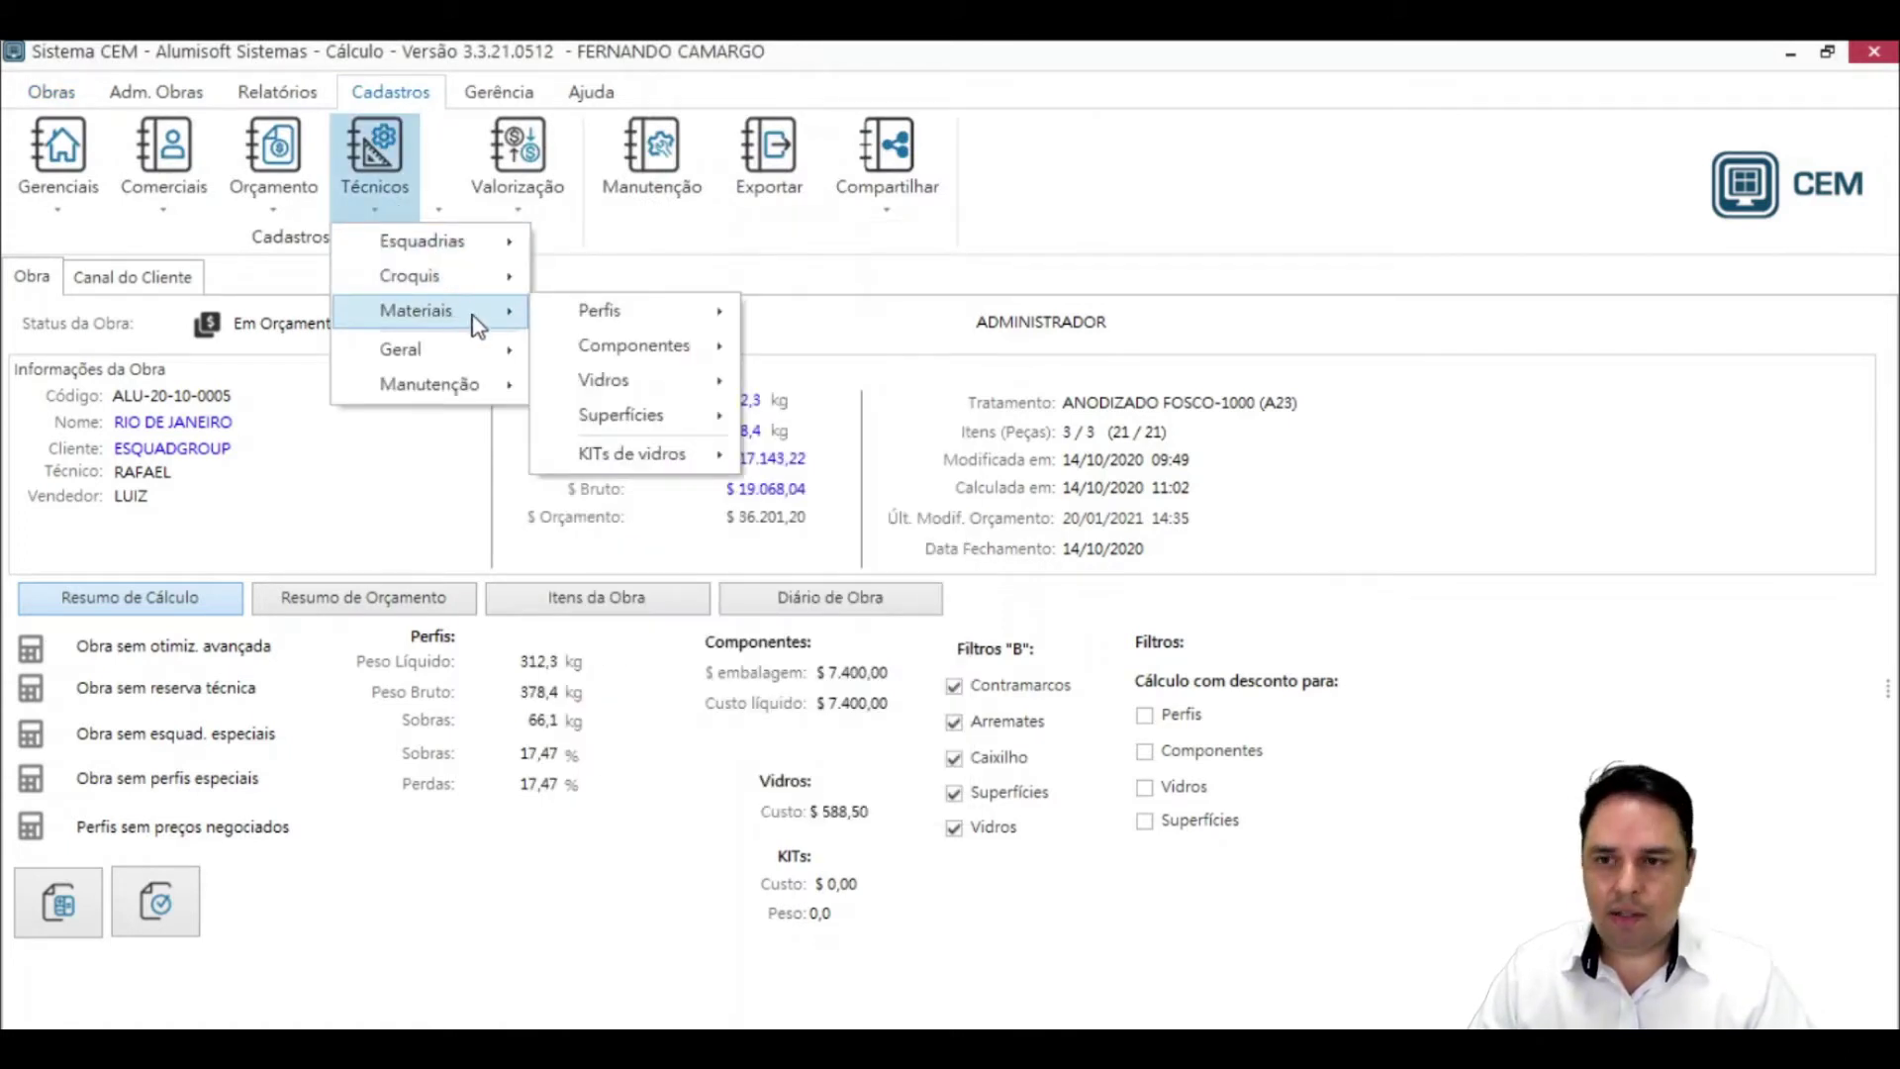
mouse_move(581, 323)
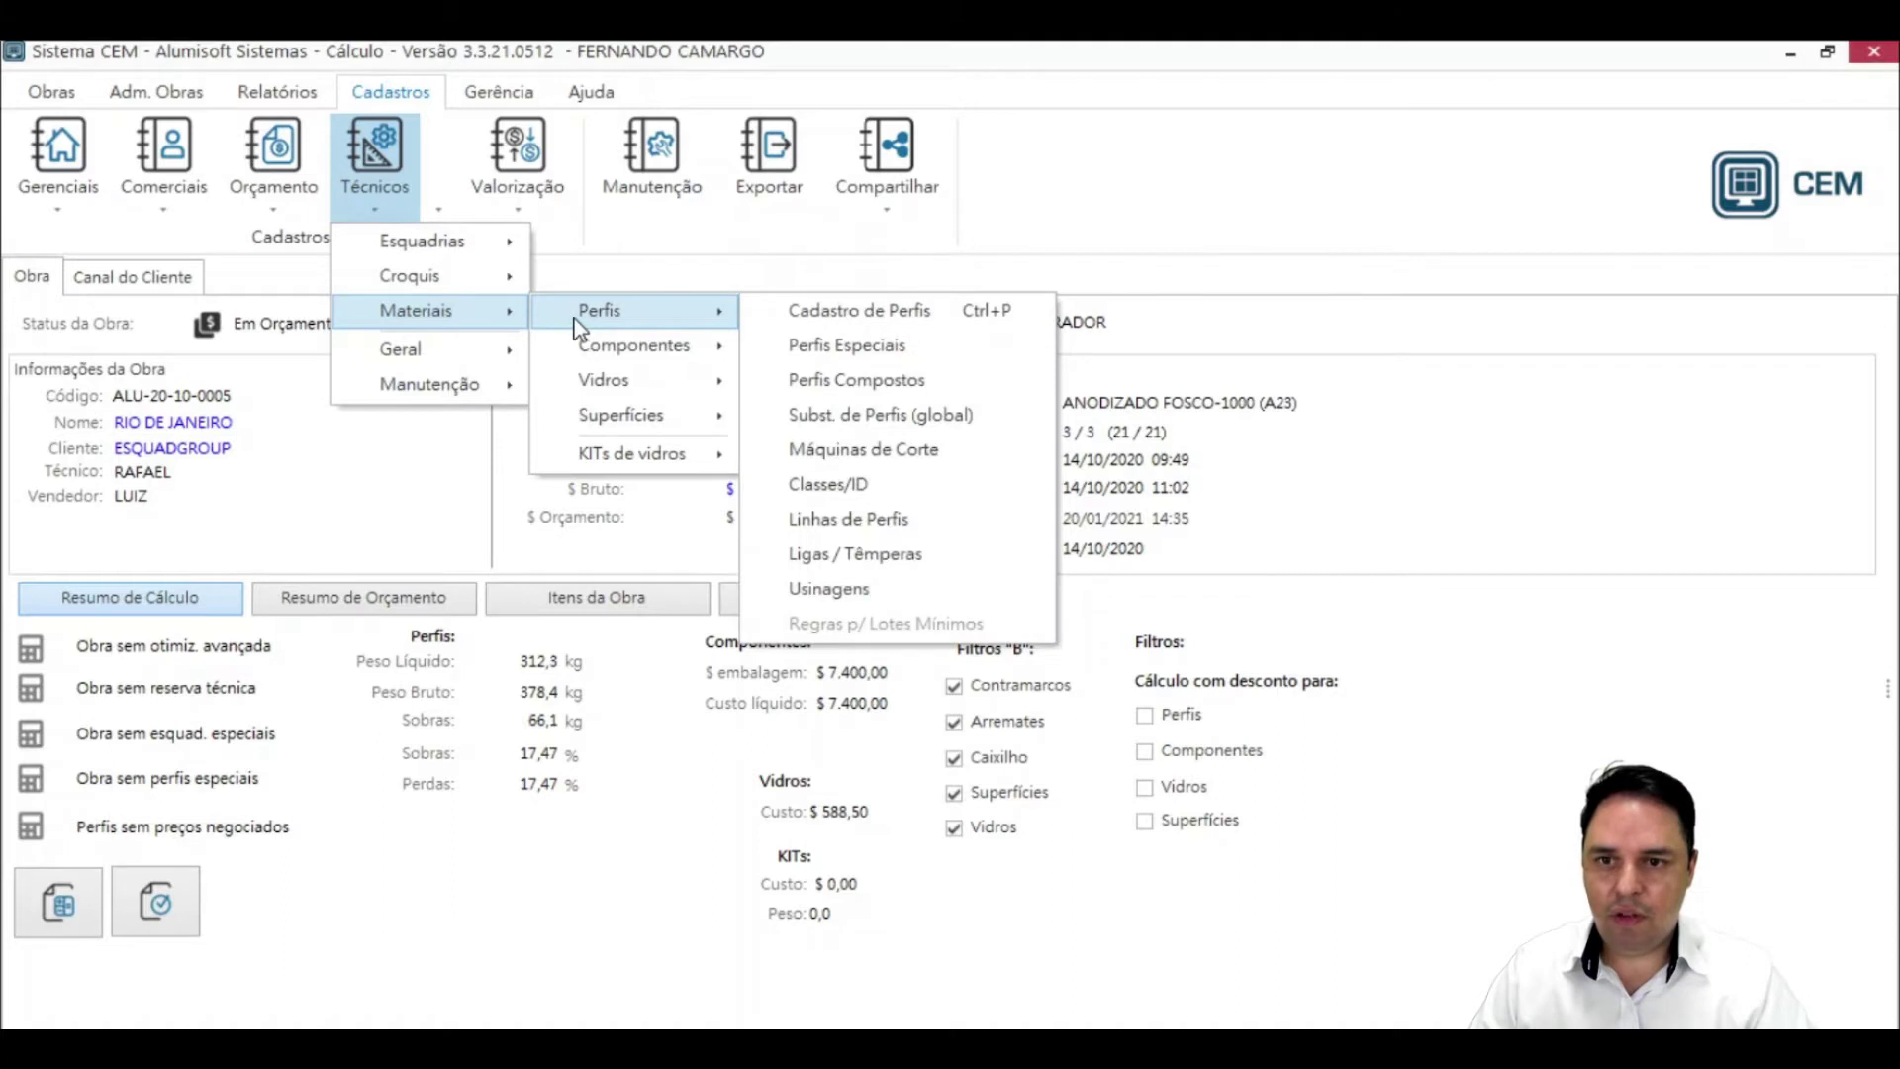
left_click(990, 317)
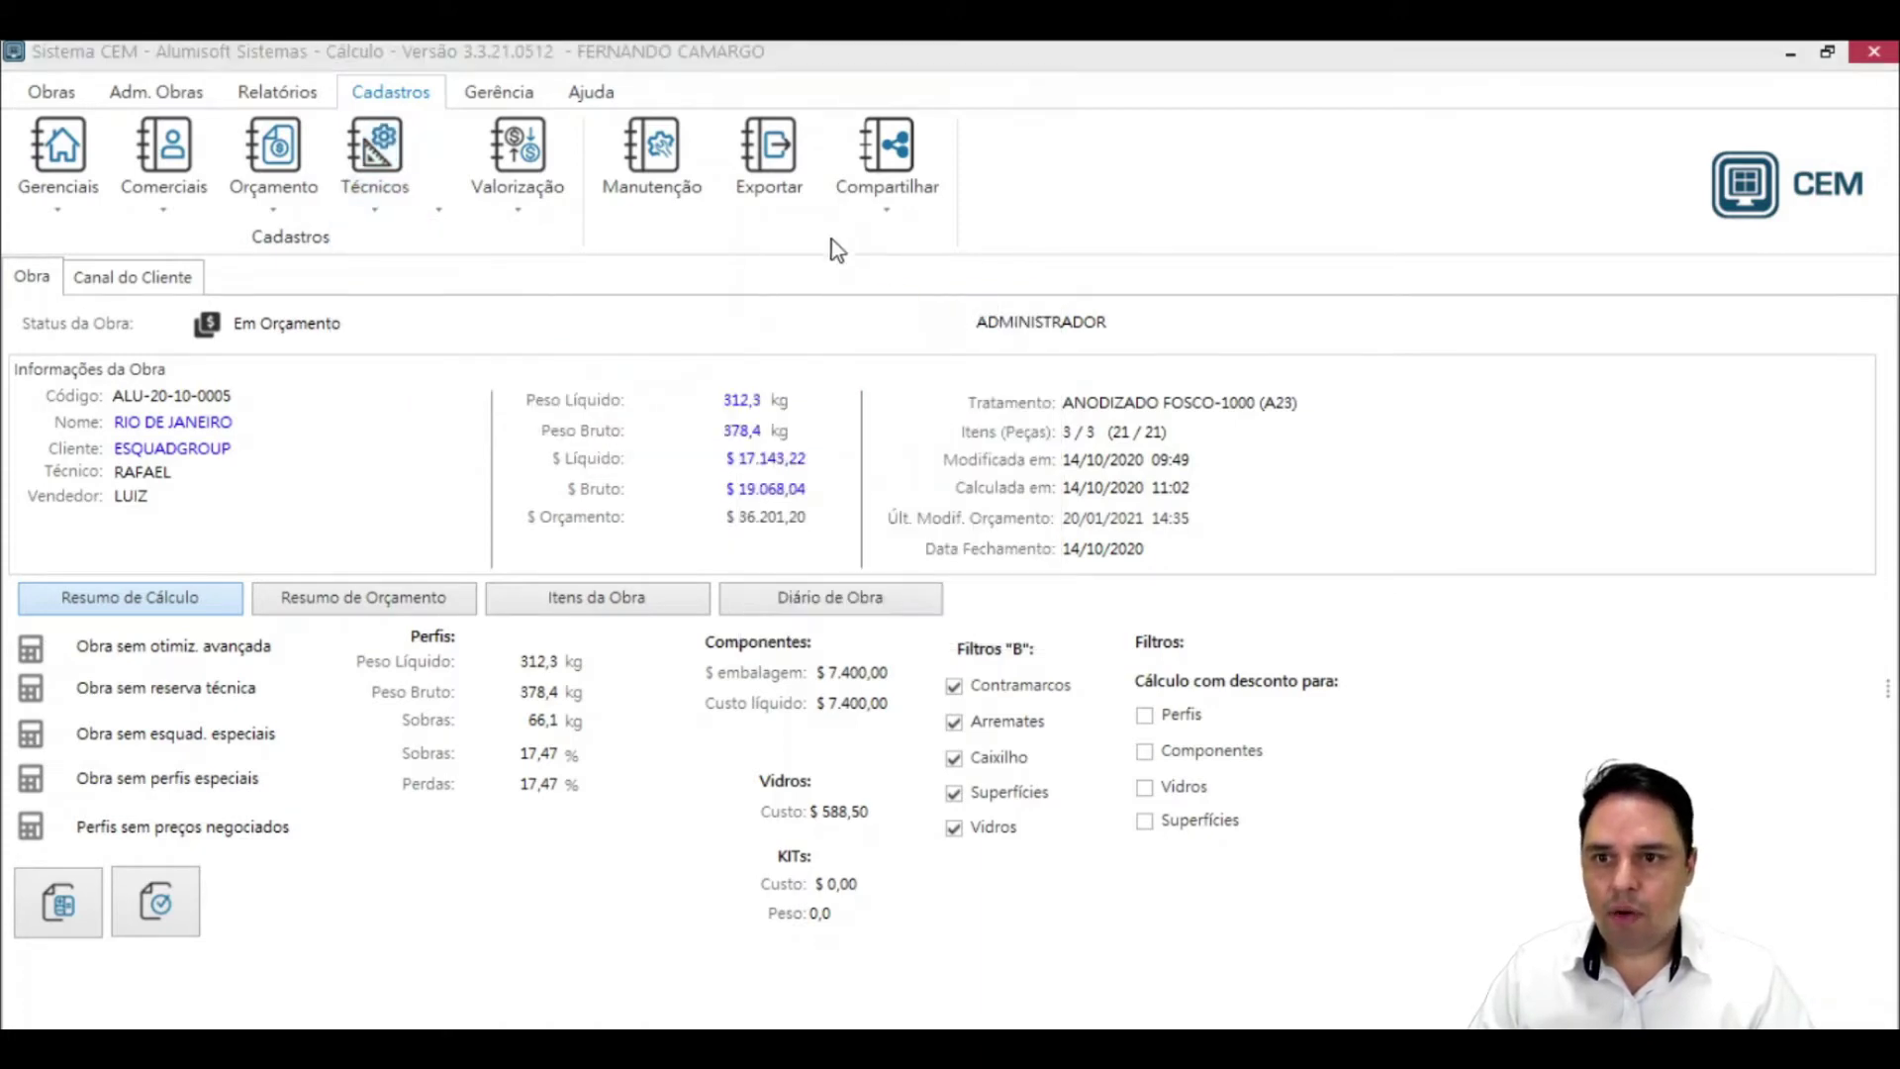
left_click_drag(572, 95, 522, 89)
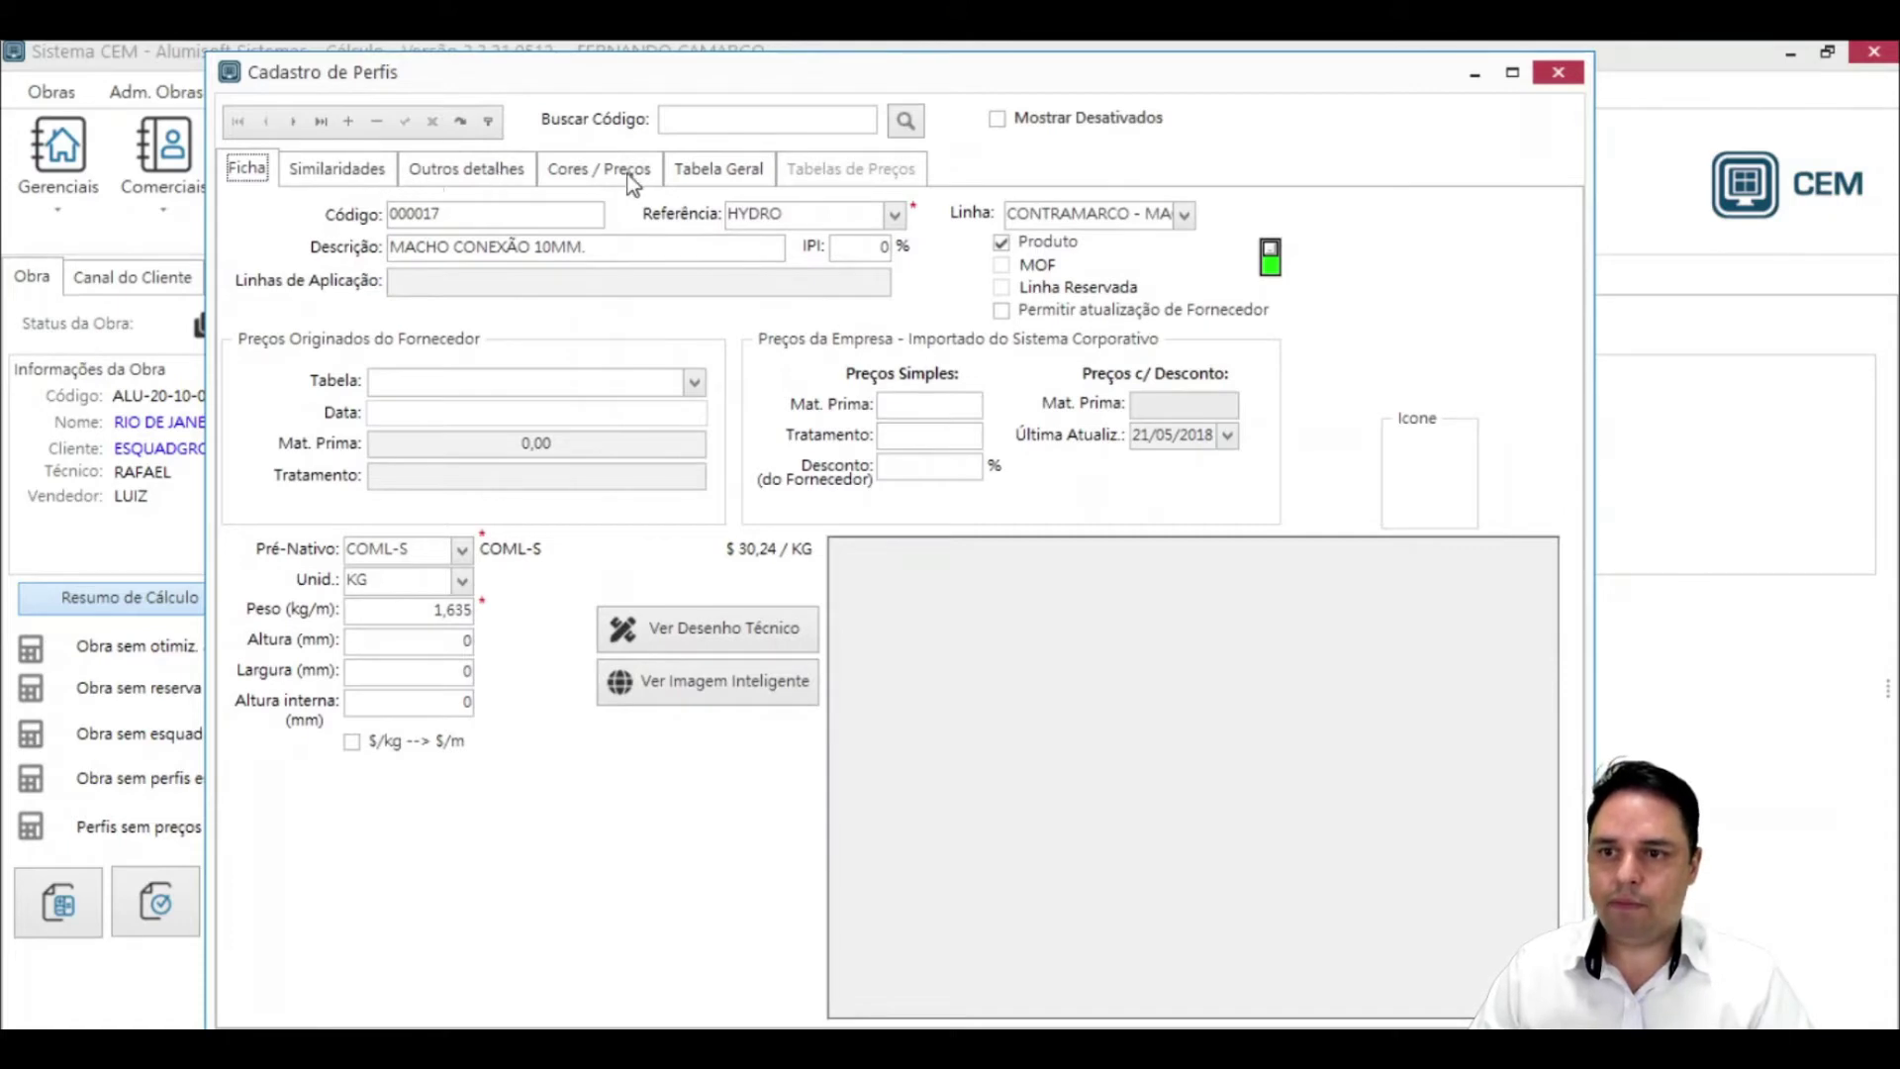
- Review the profile's other details and the general table, then view the record sheet of profile 000107
left_click(490, 170)
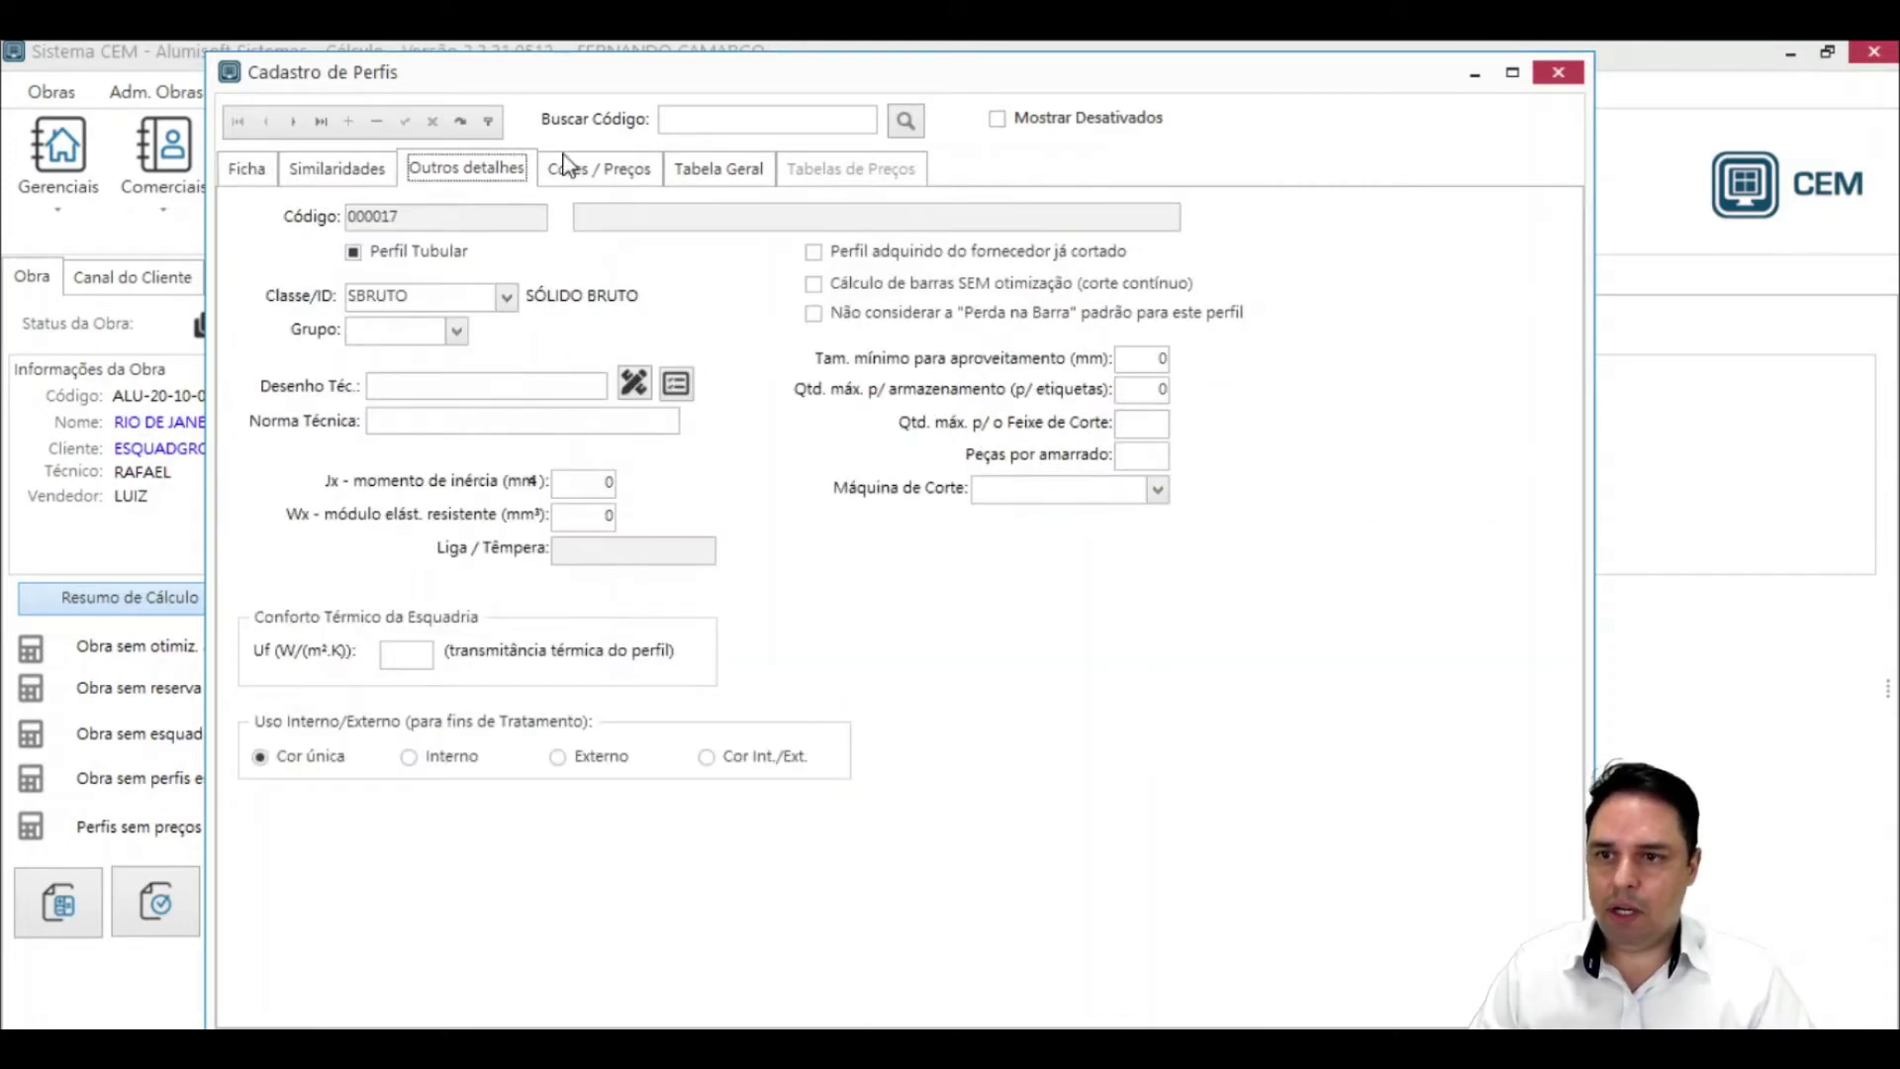
left_click(710, 169)
left_click(465, 770)
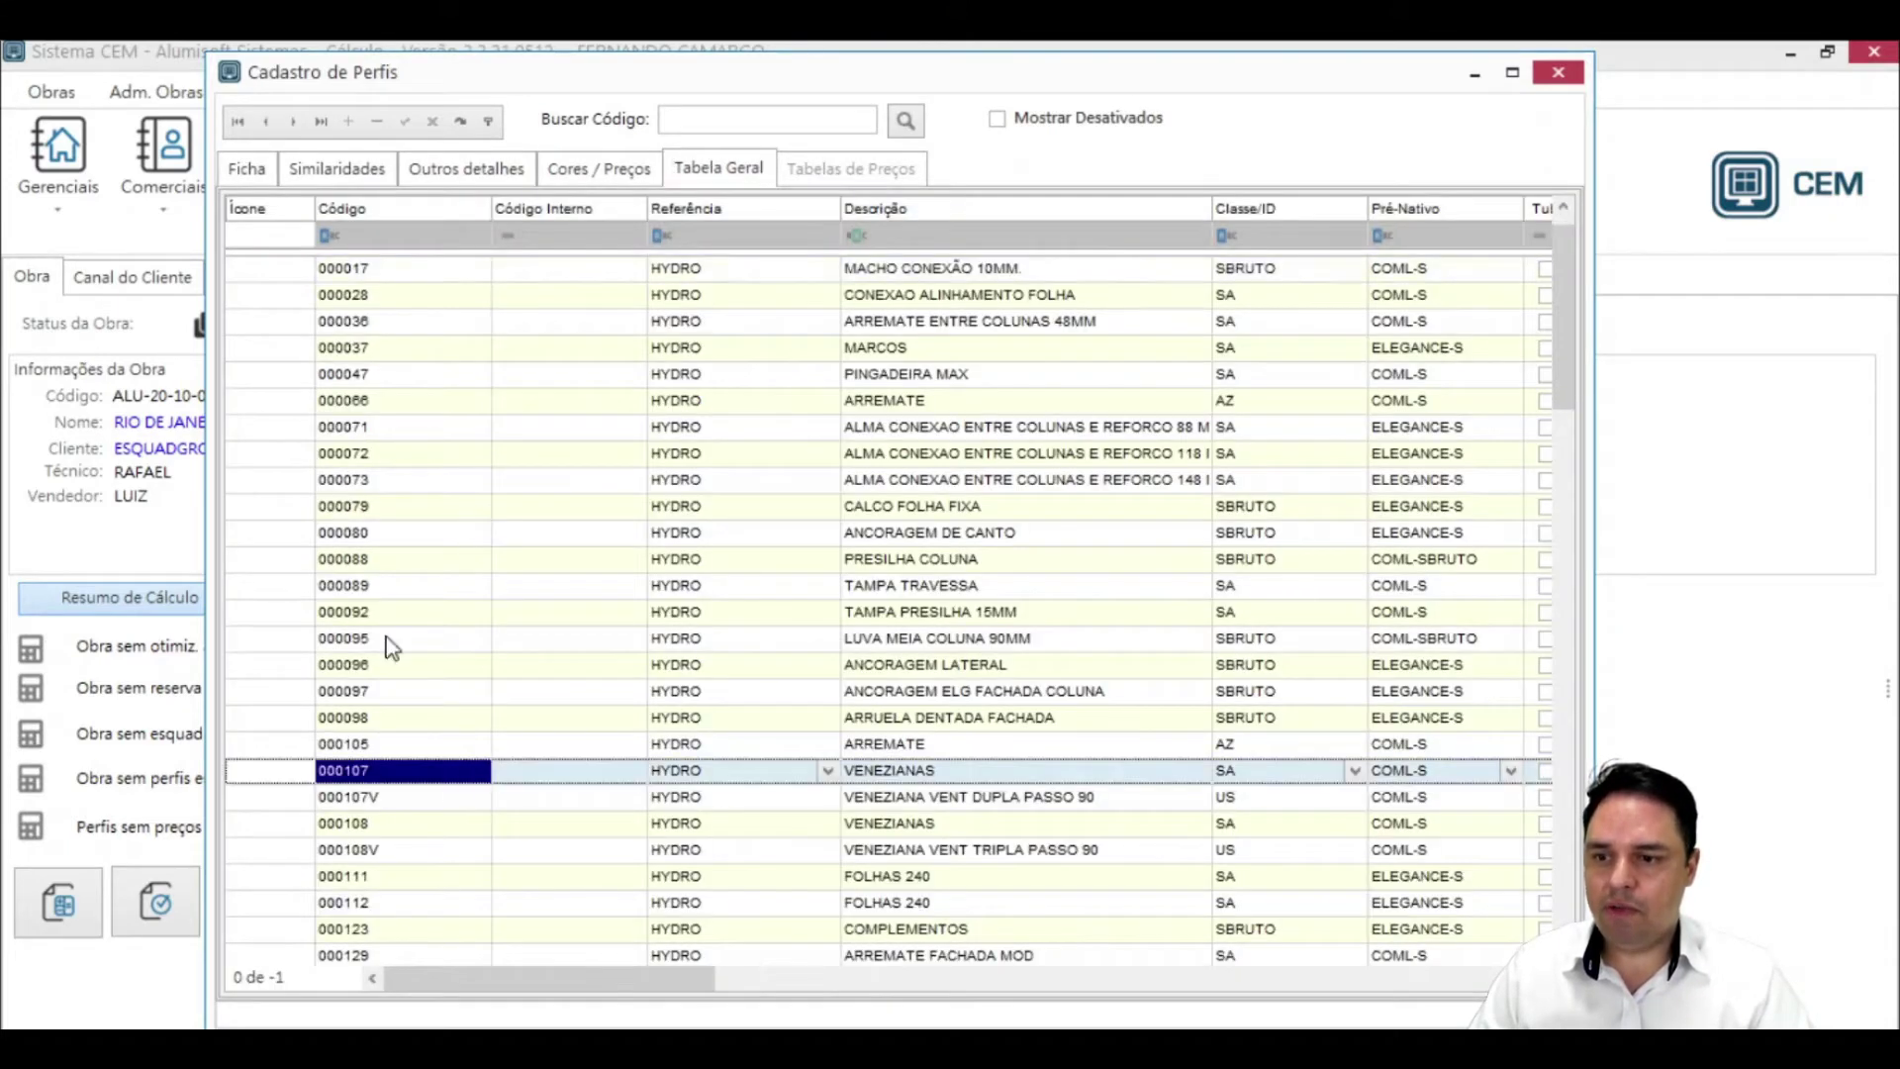
left_click(249, 170)
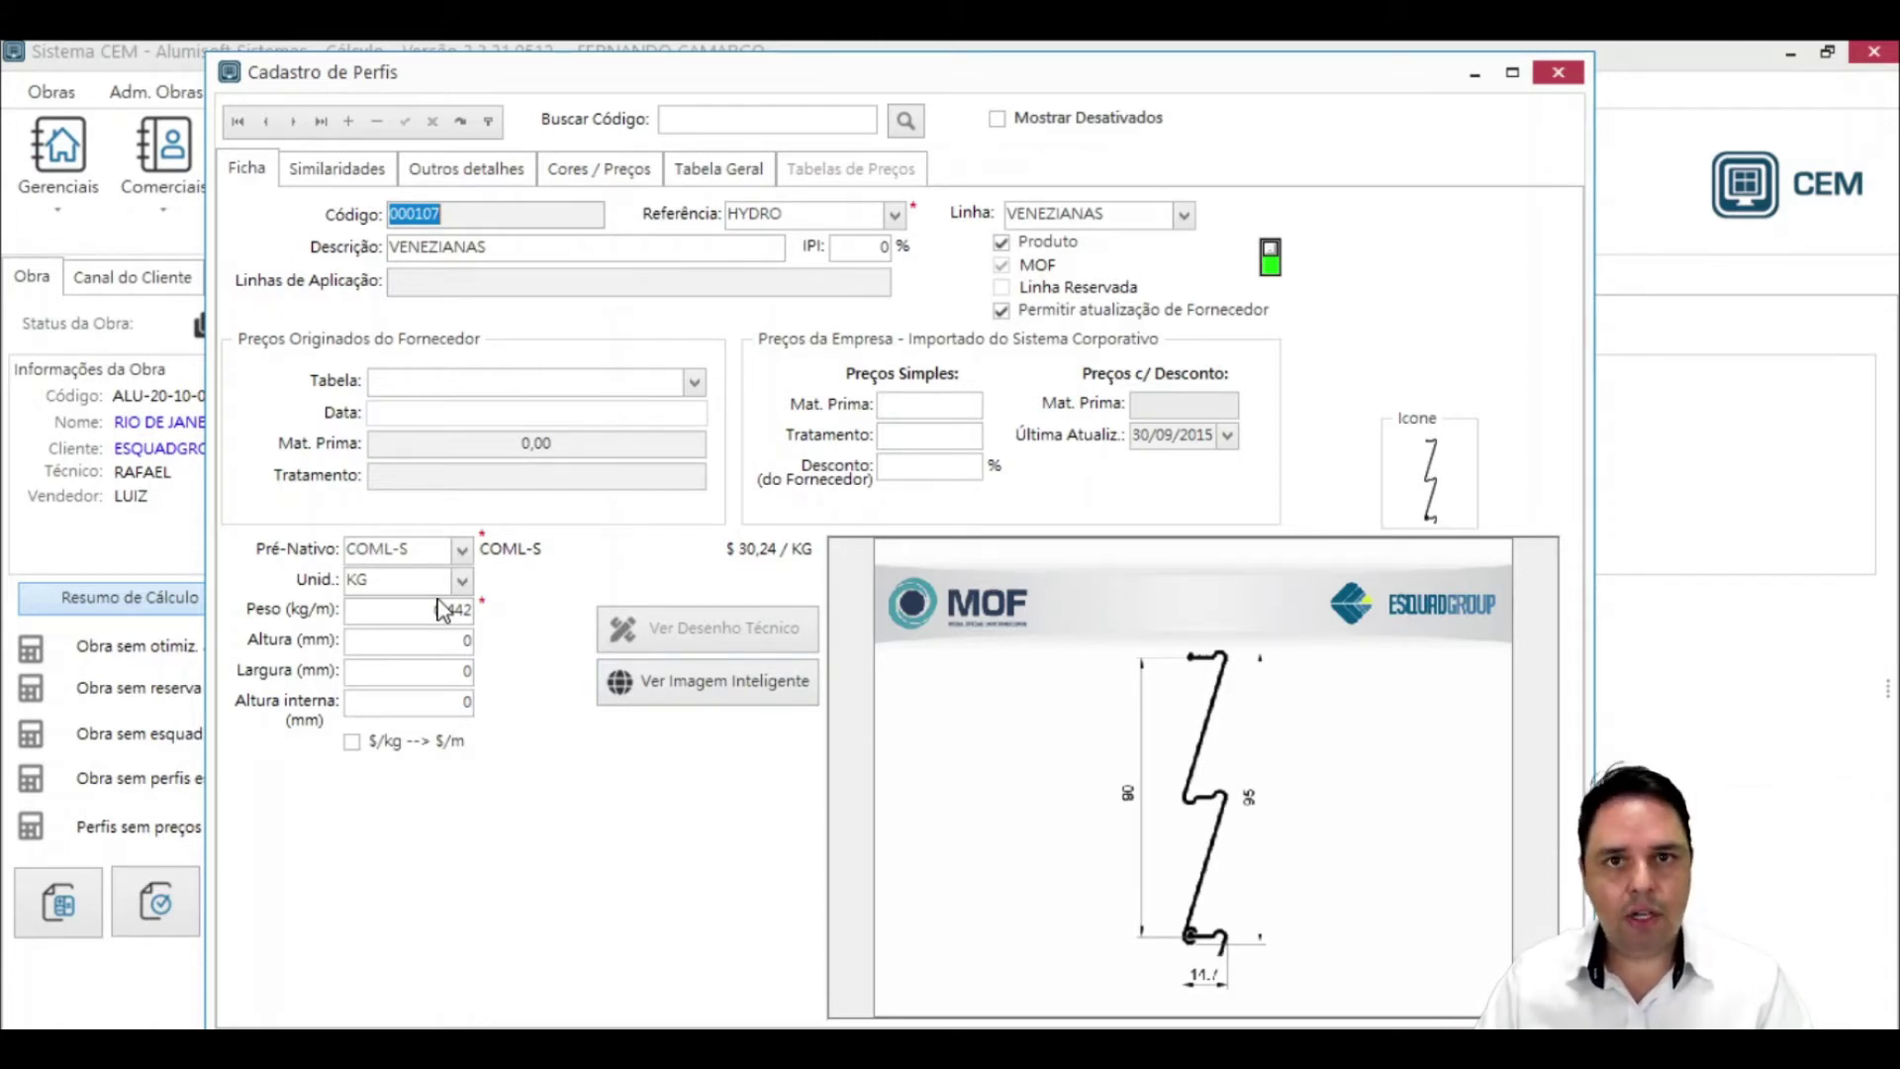
- Insert a new profile record with the code CAM-002
left_click(350, 123)
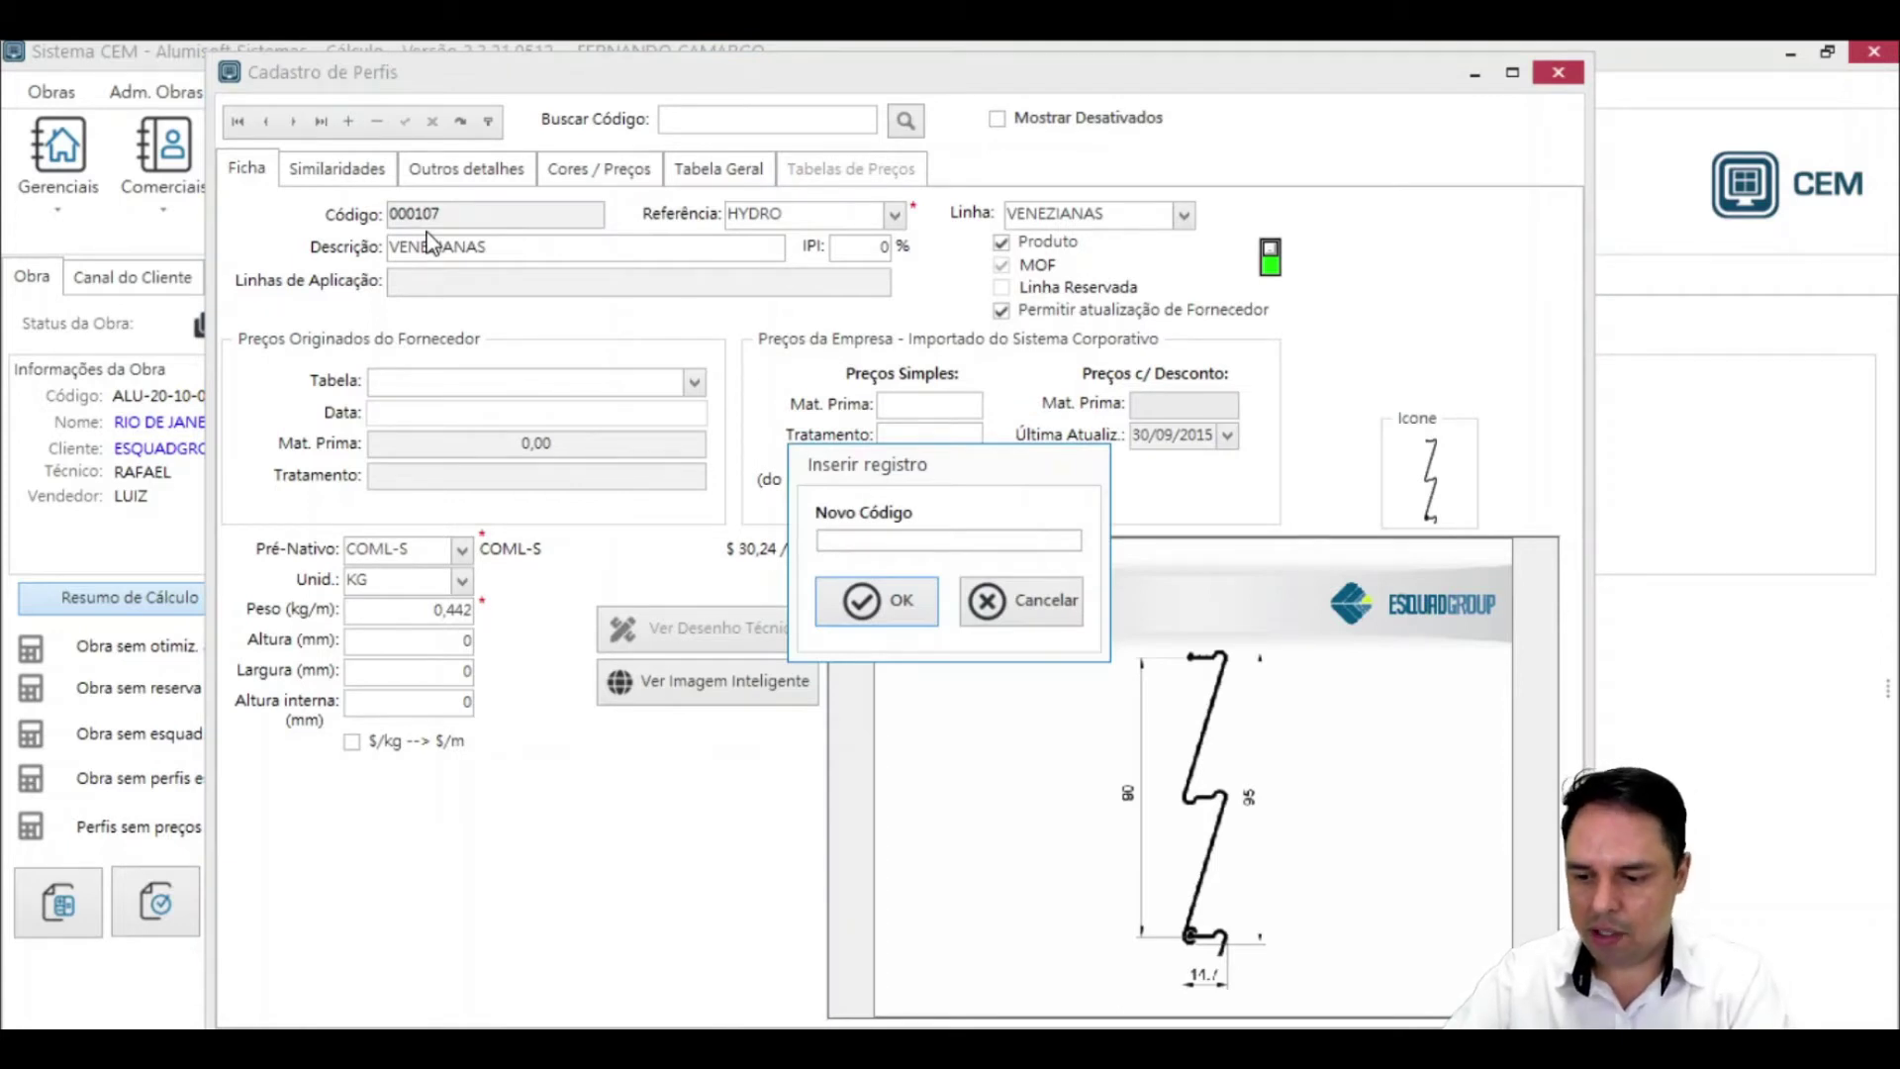
type("CAM-002")
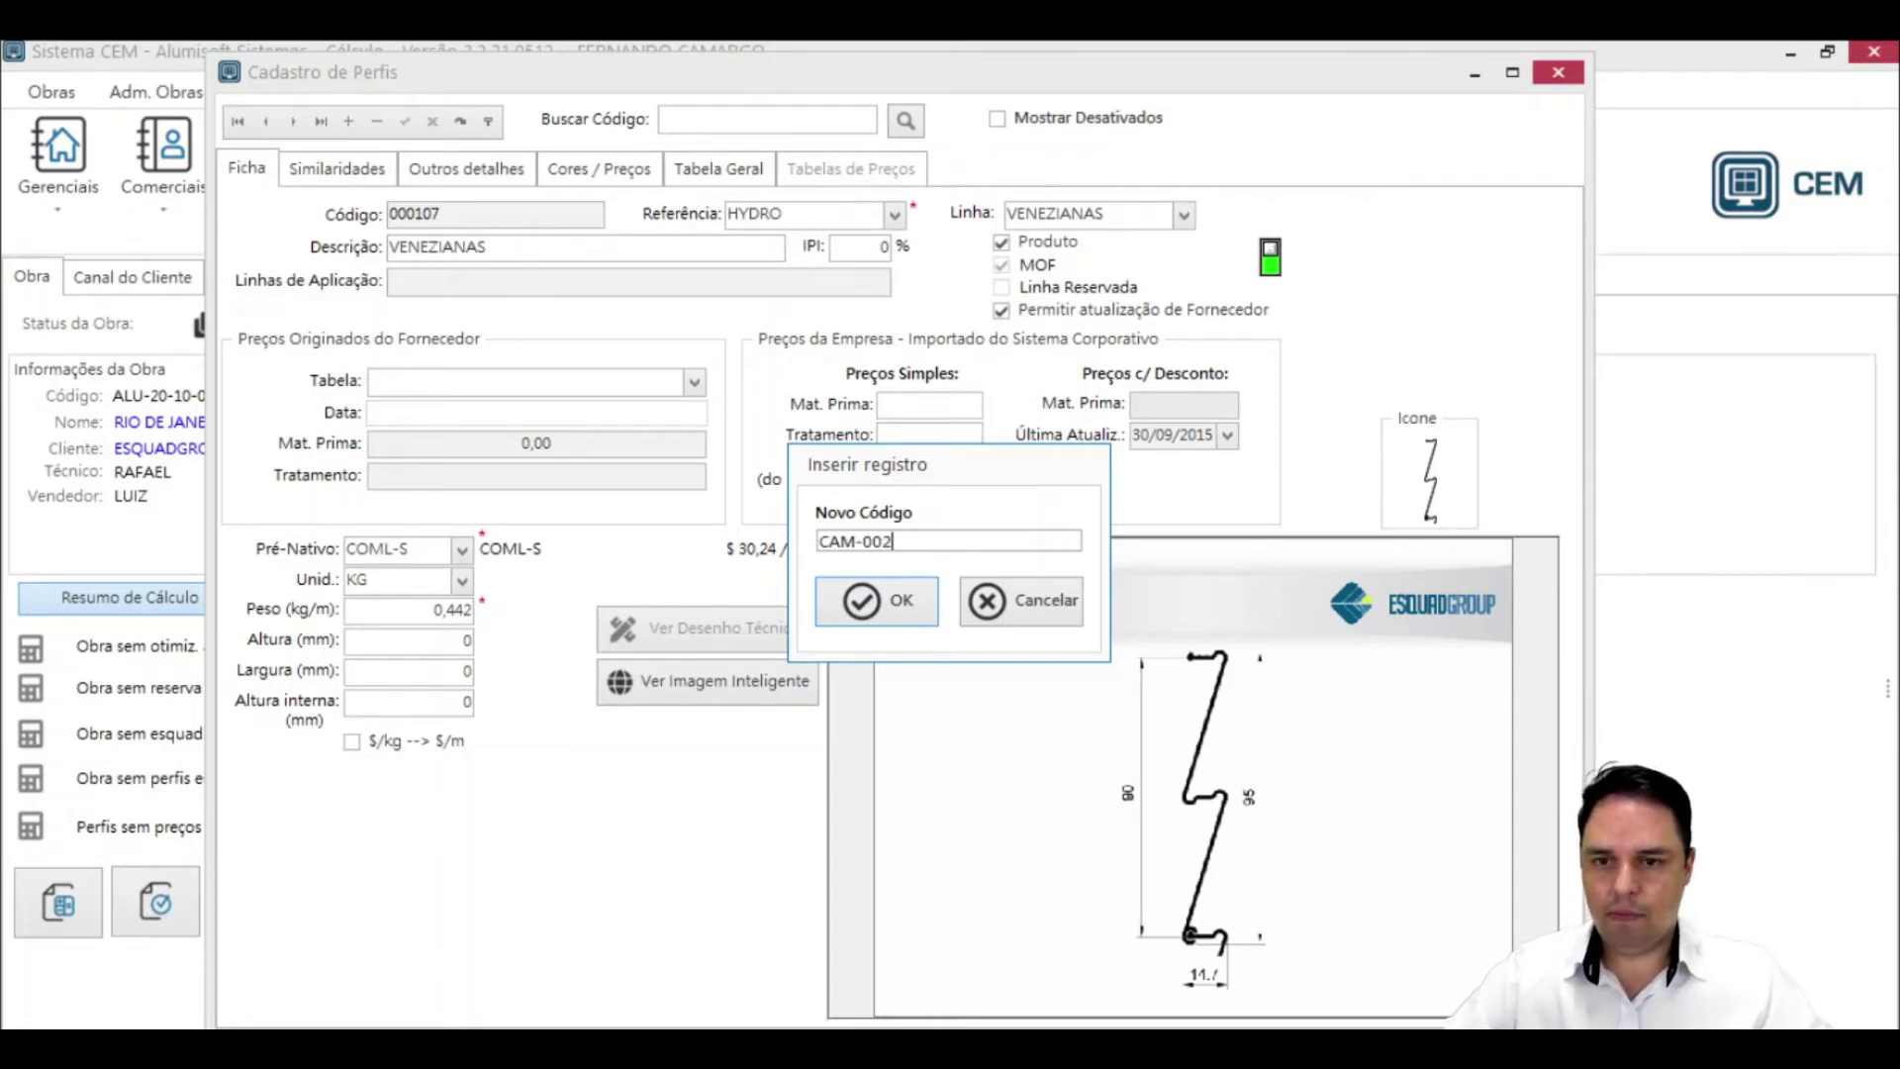
left_click(857, 623)
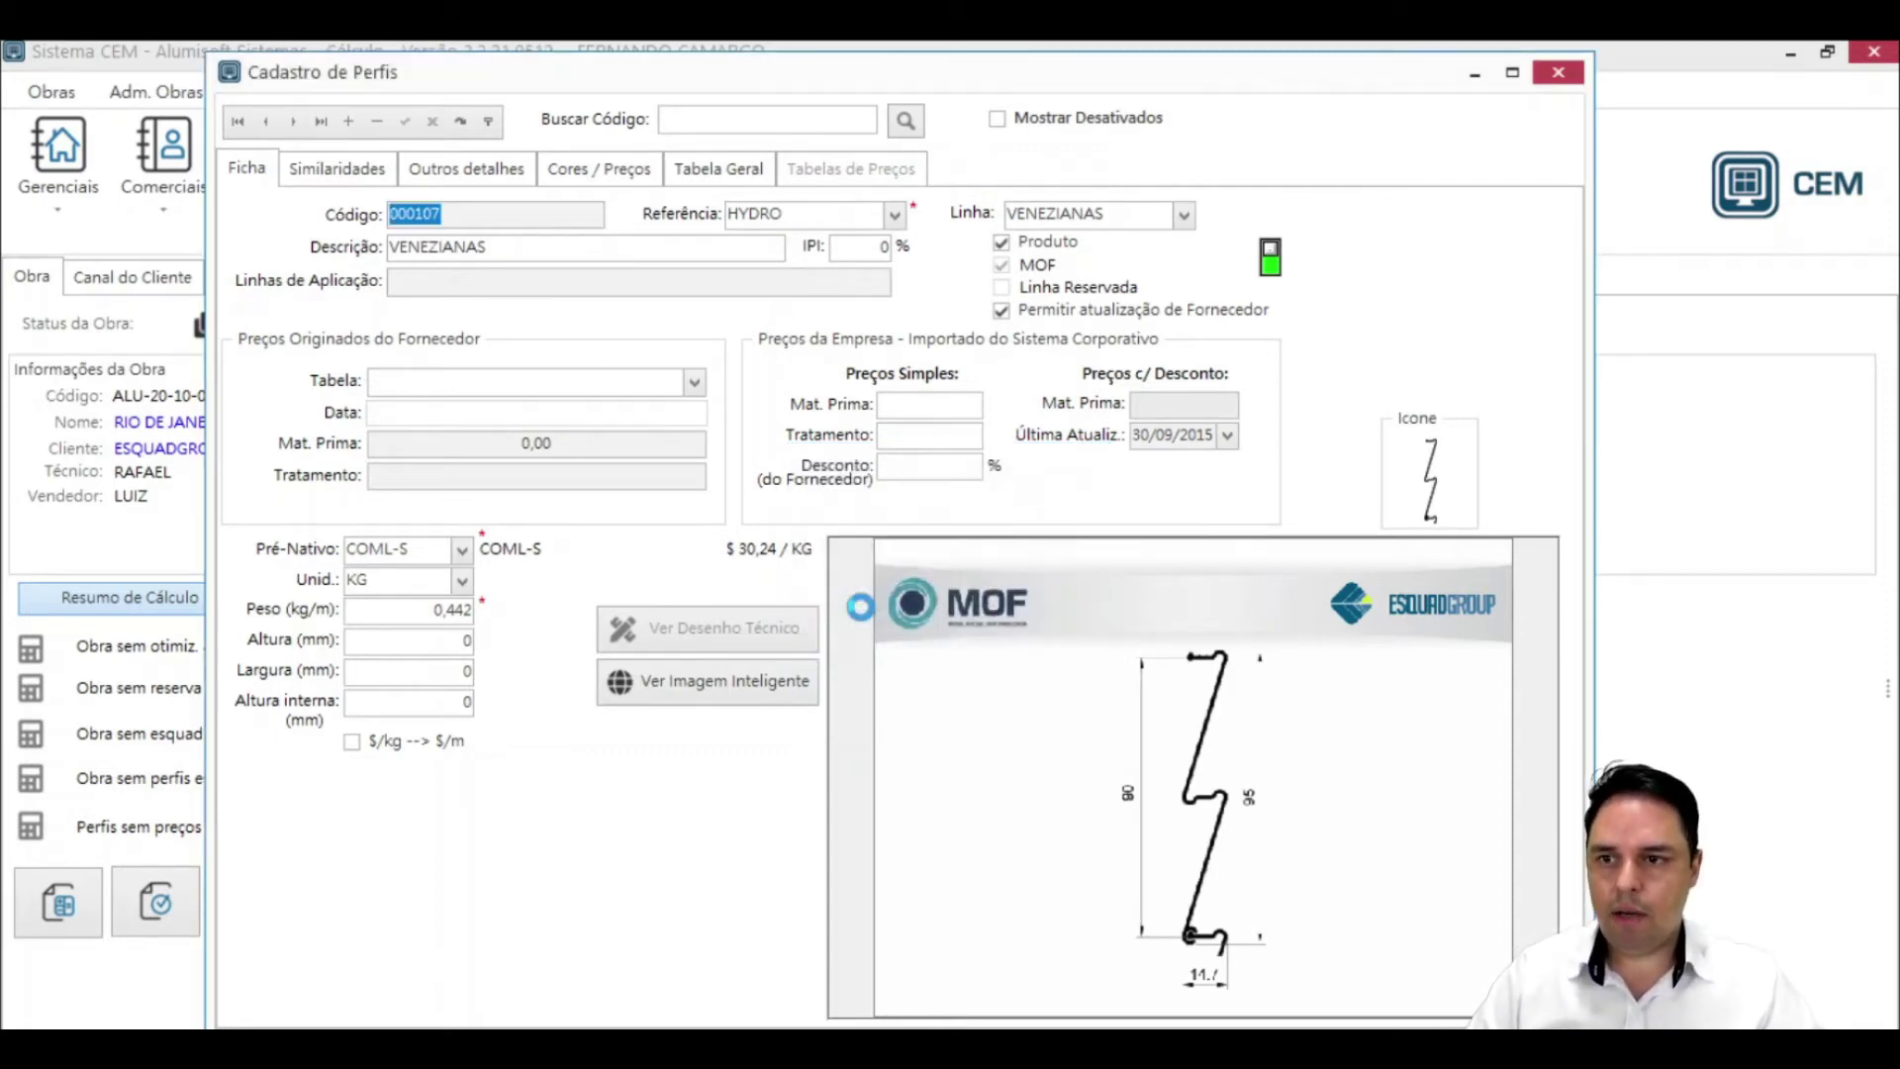
- Set the new profile's reference (Referência) to OUTROS
left_click(737, 211)
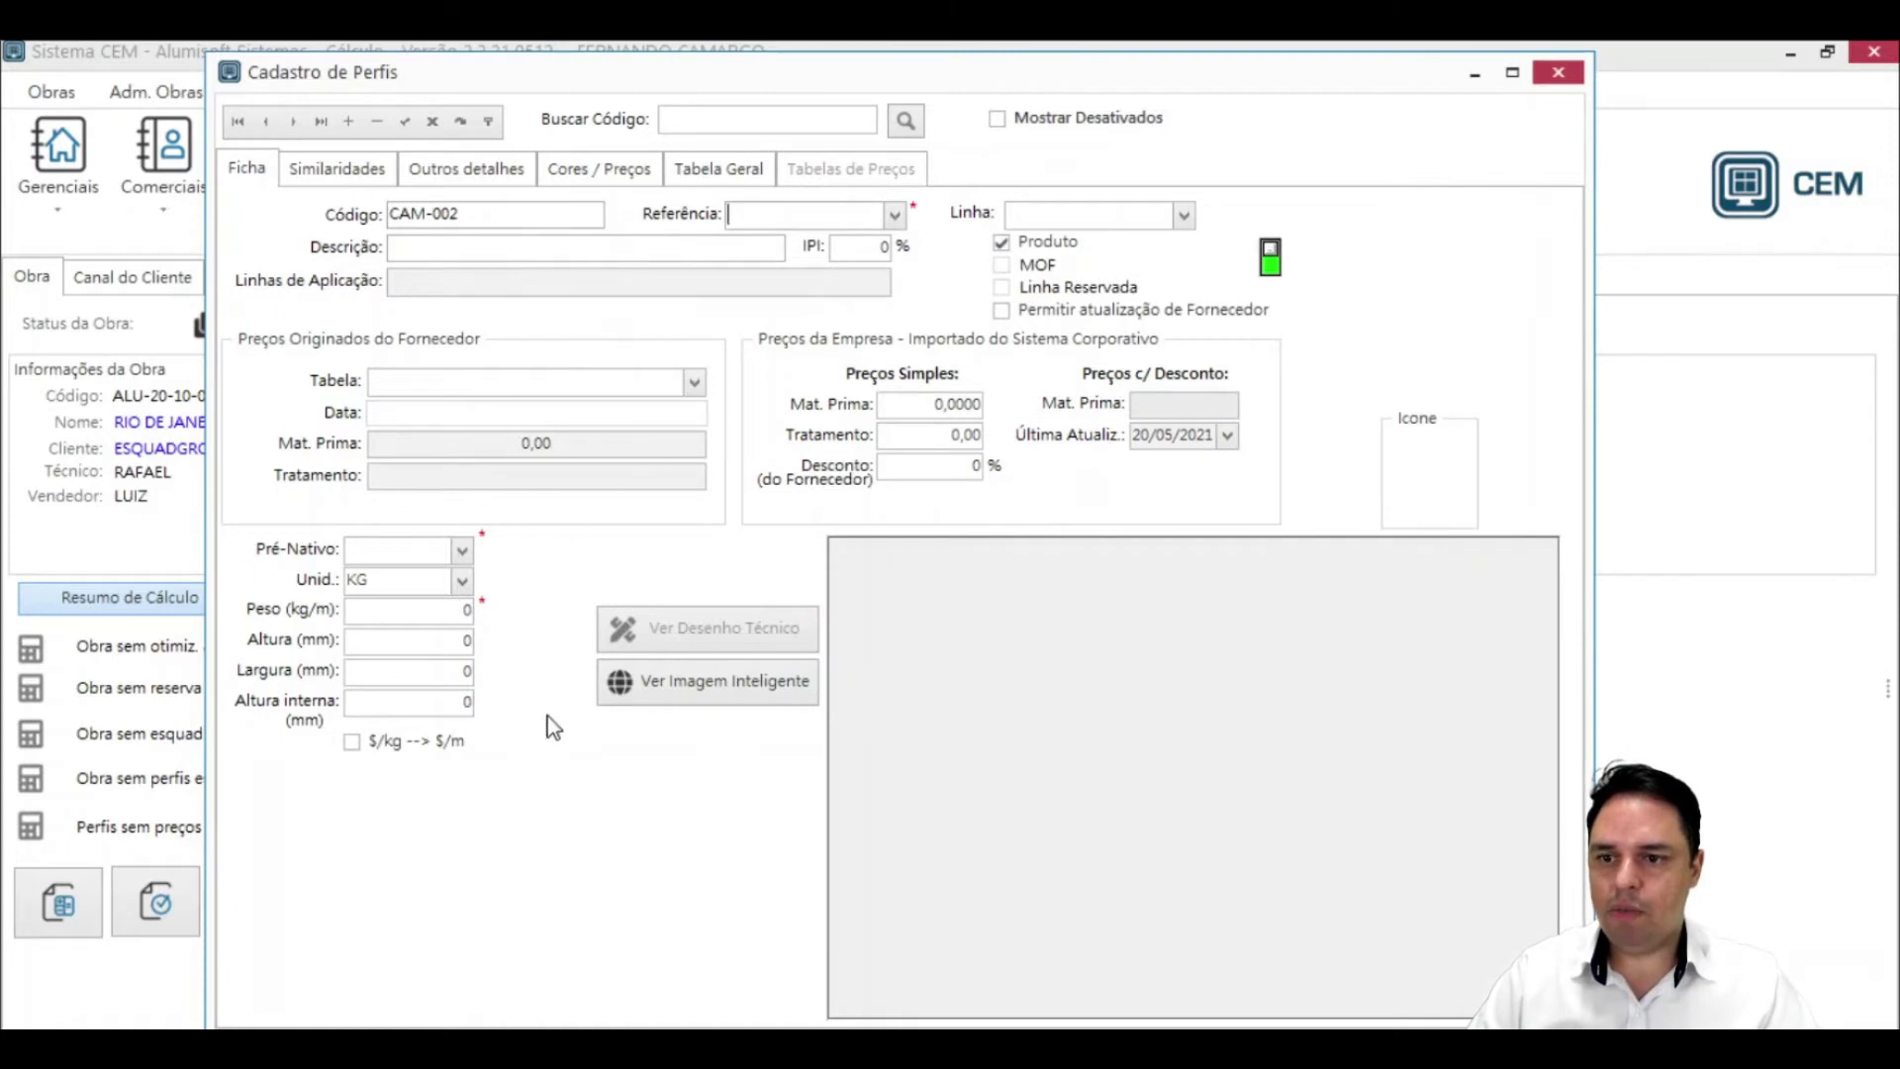
left_click(895, 215)
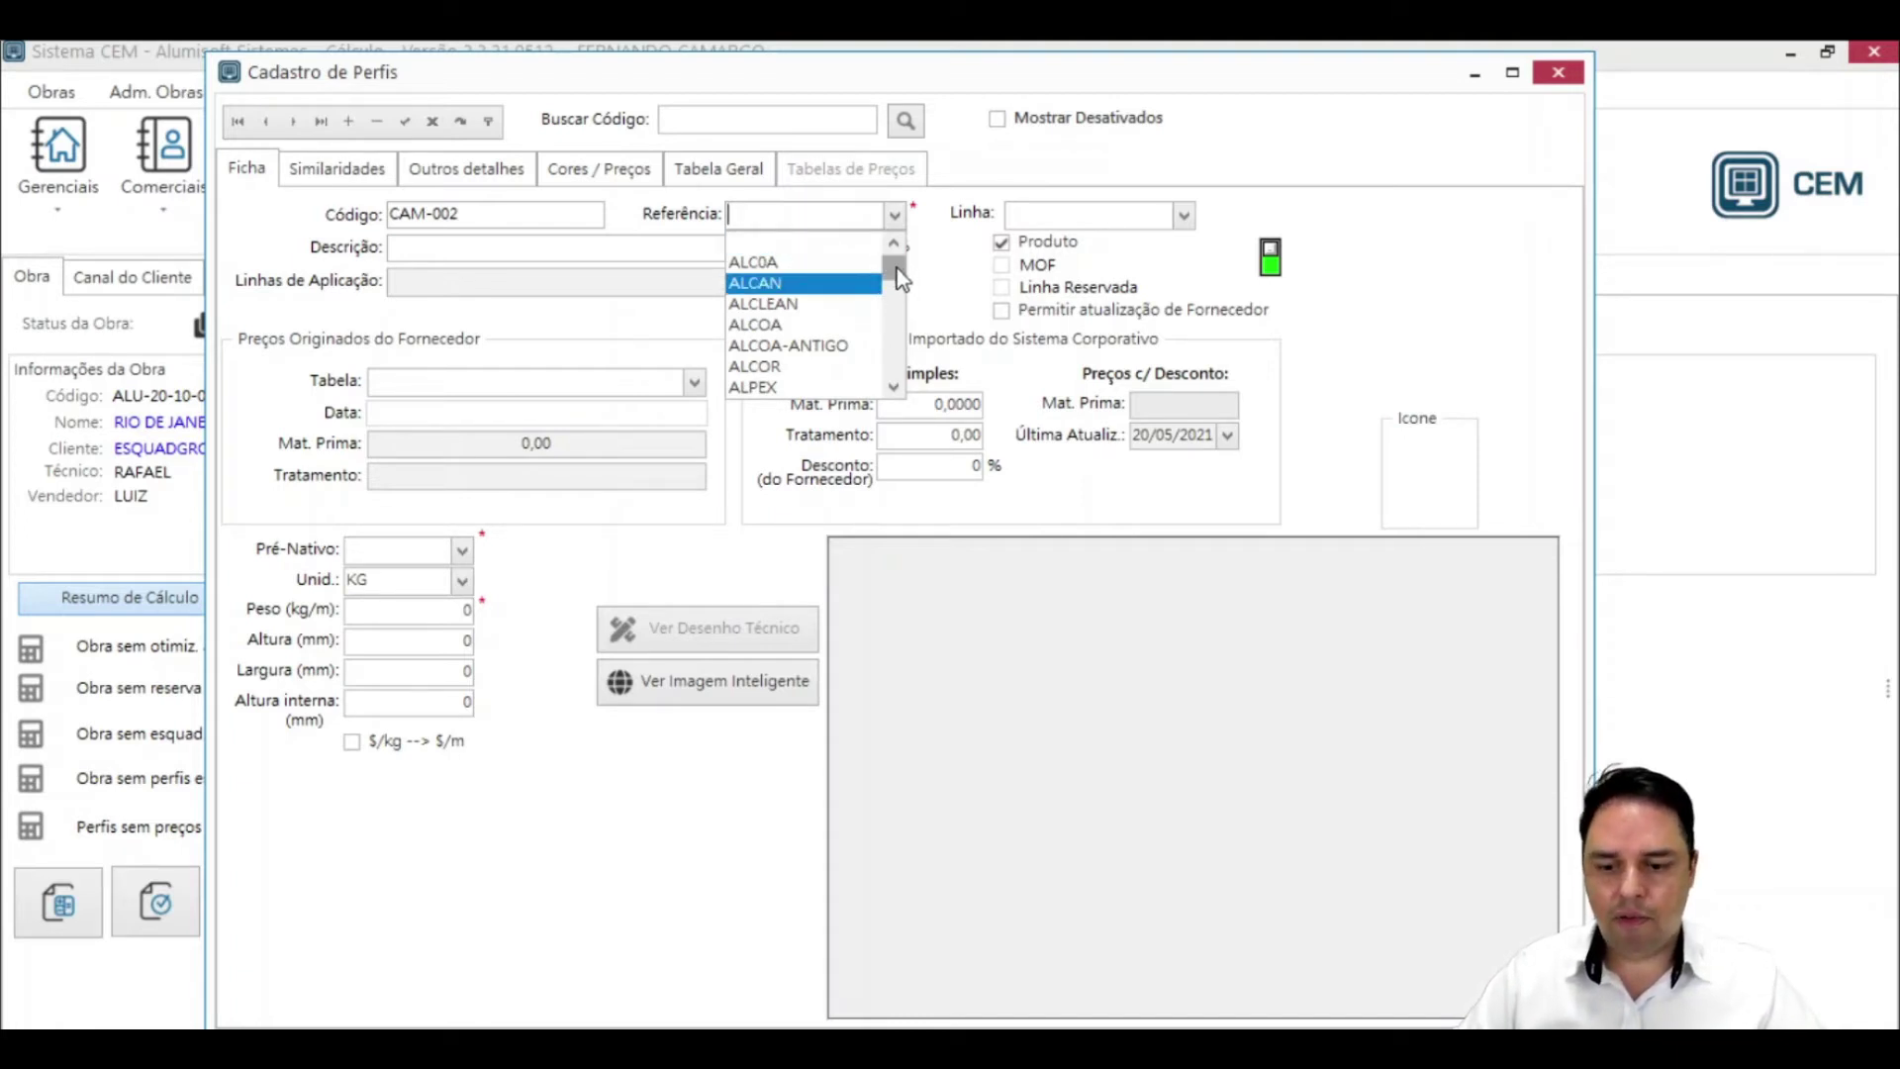
type("OUTROS")
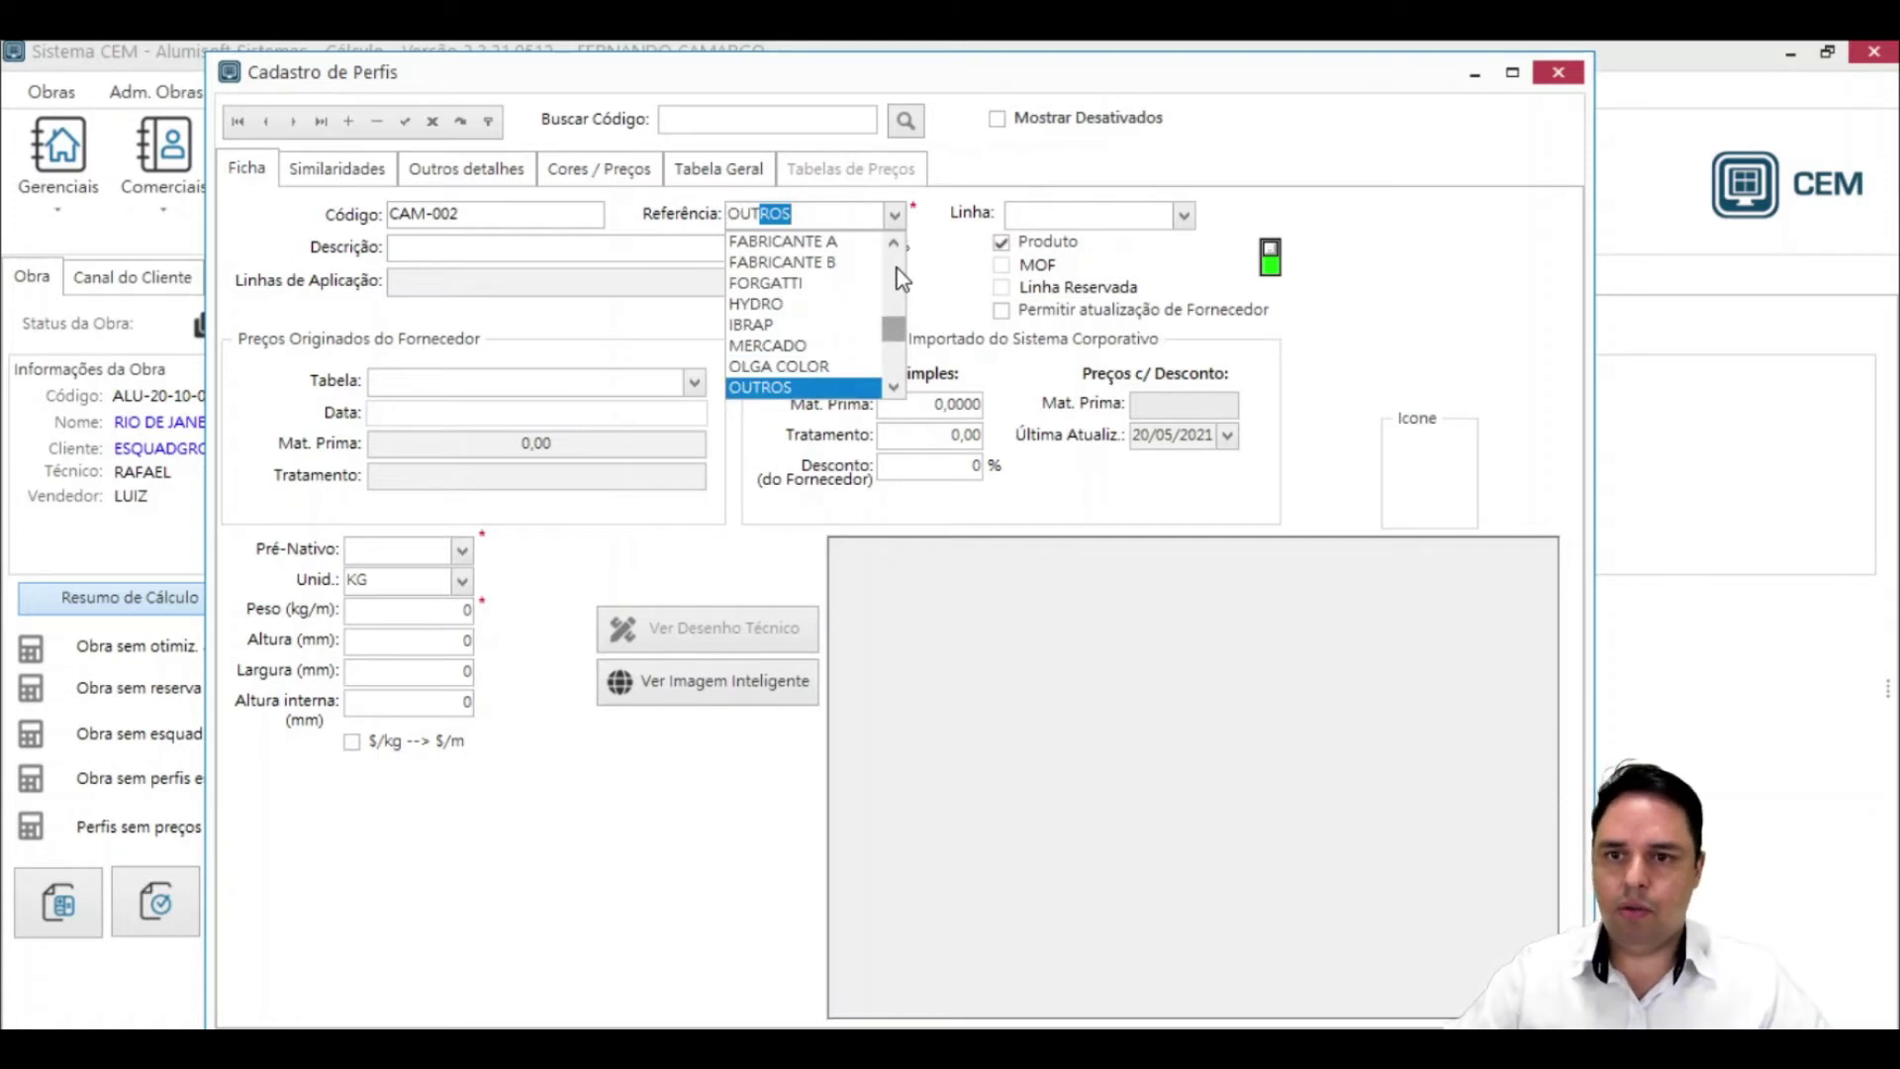
left_click(929, 234)
left_click(894, 215)
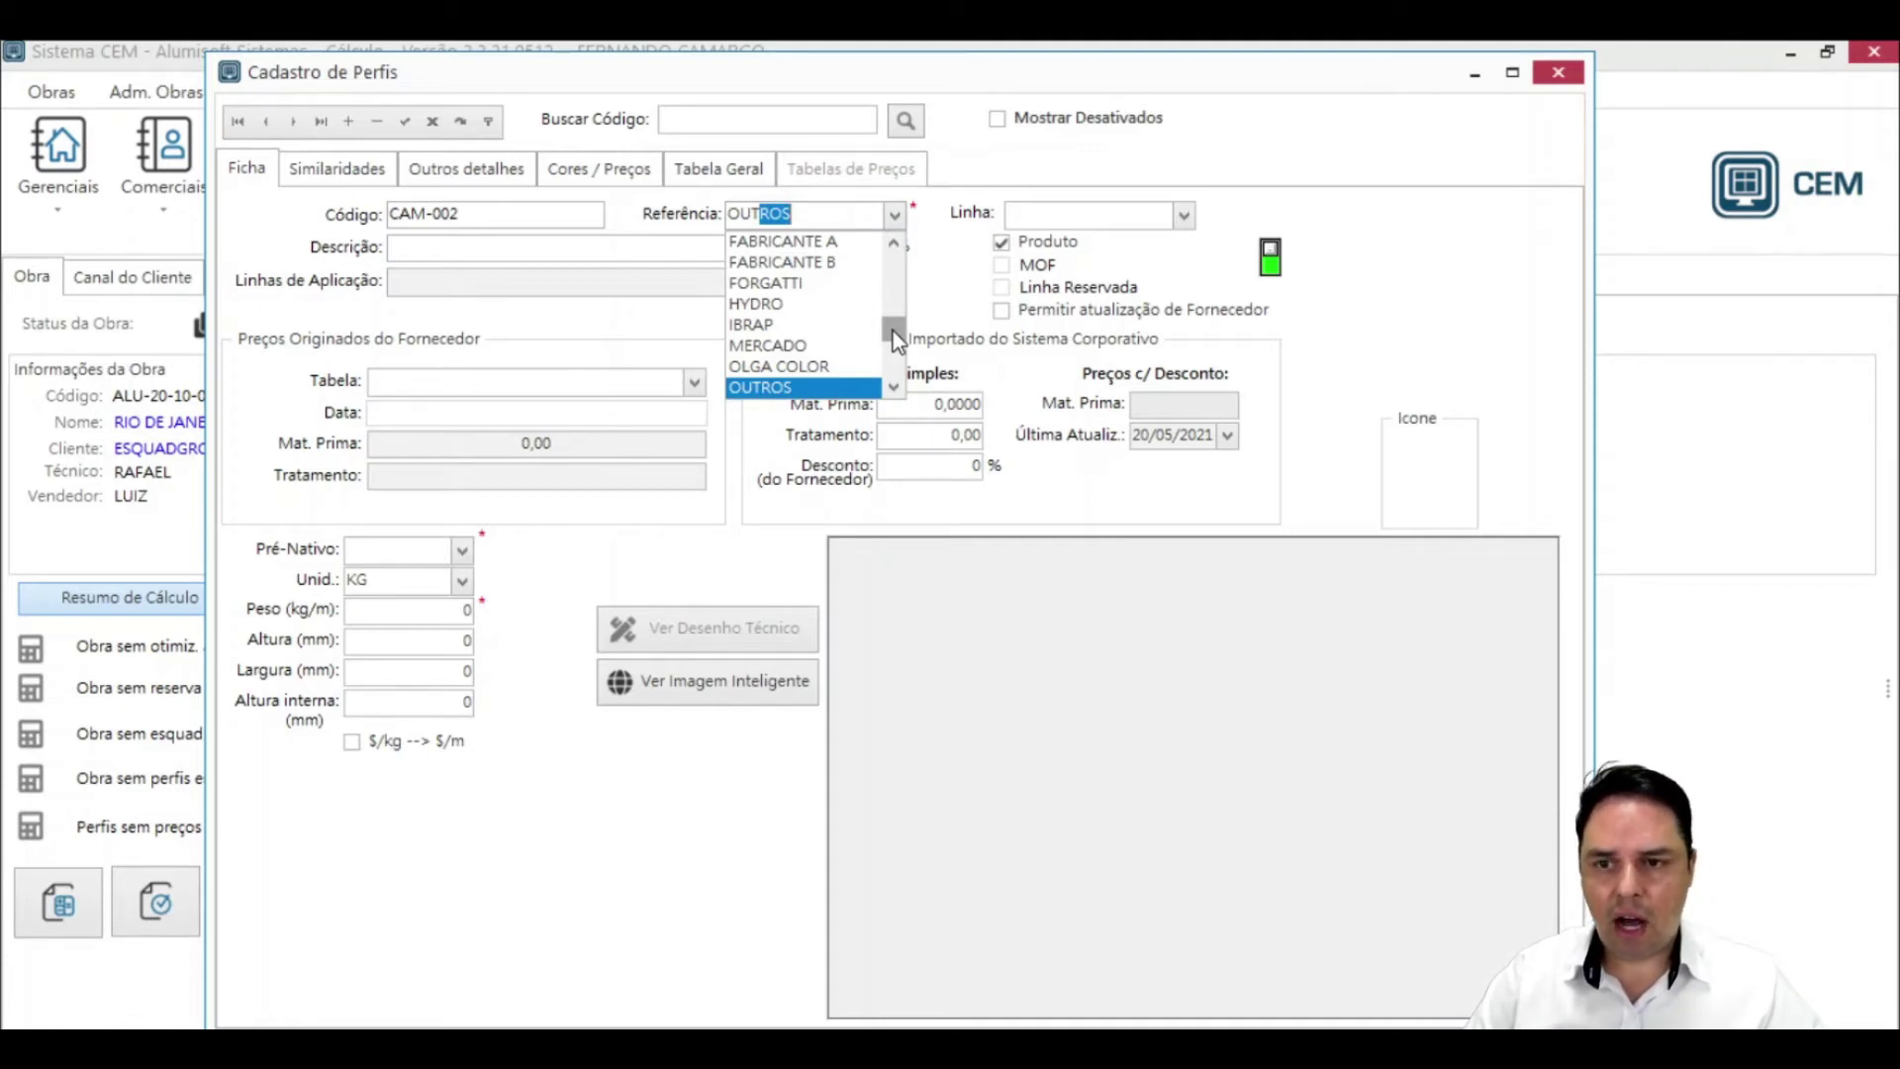
left_click(810, 389)
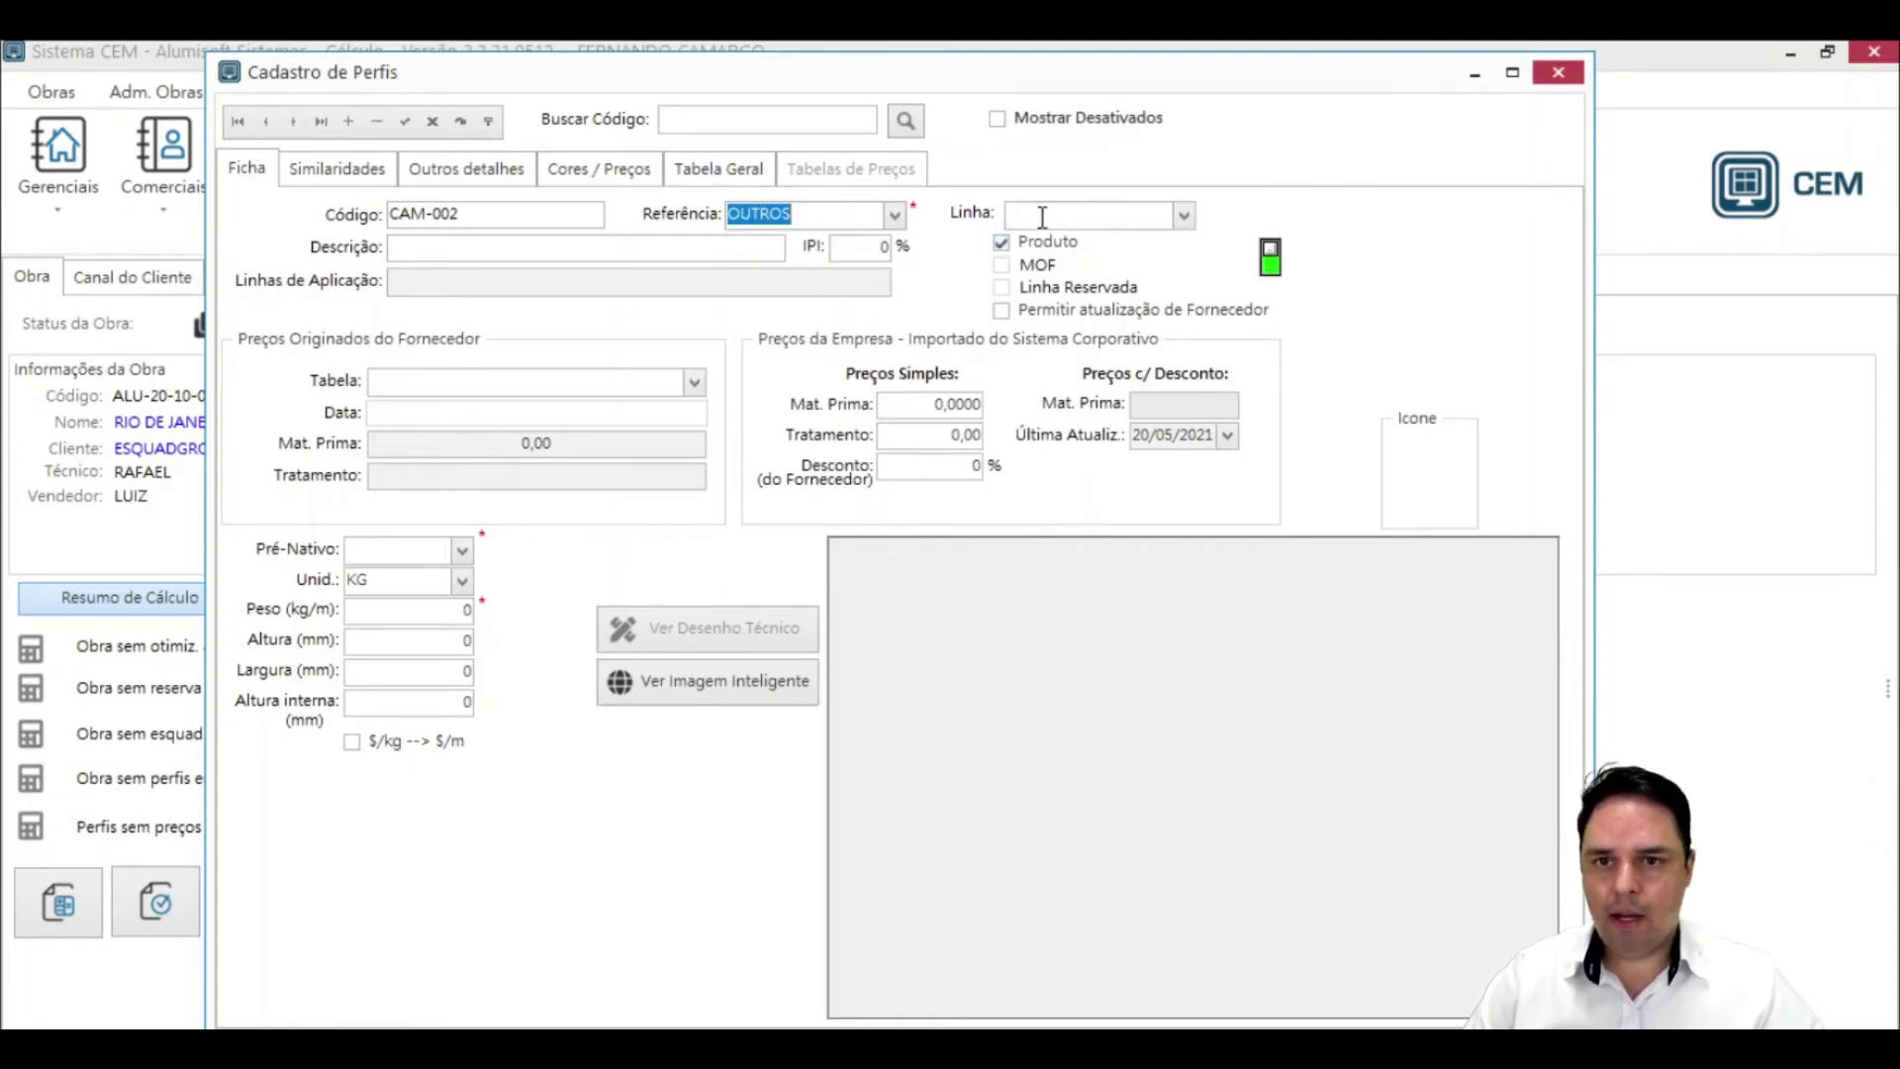
- Enter "MARCO INFERIOR 2 FOLHAS" as the new profile's description
left_click(631, 254)
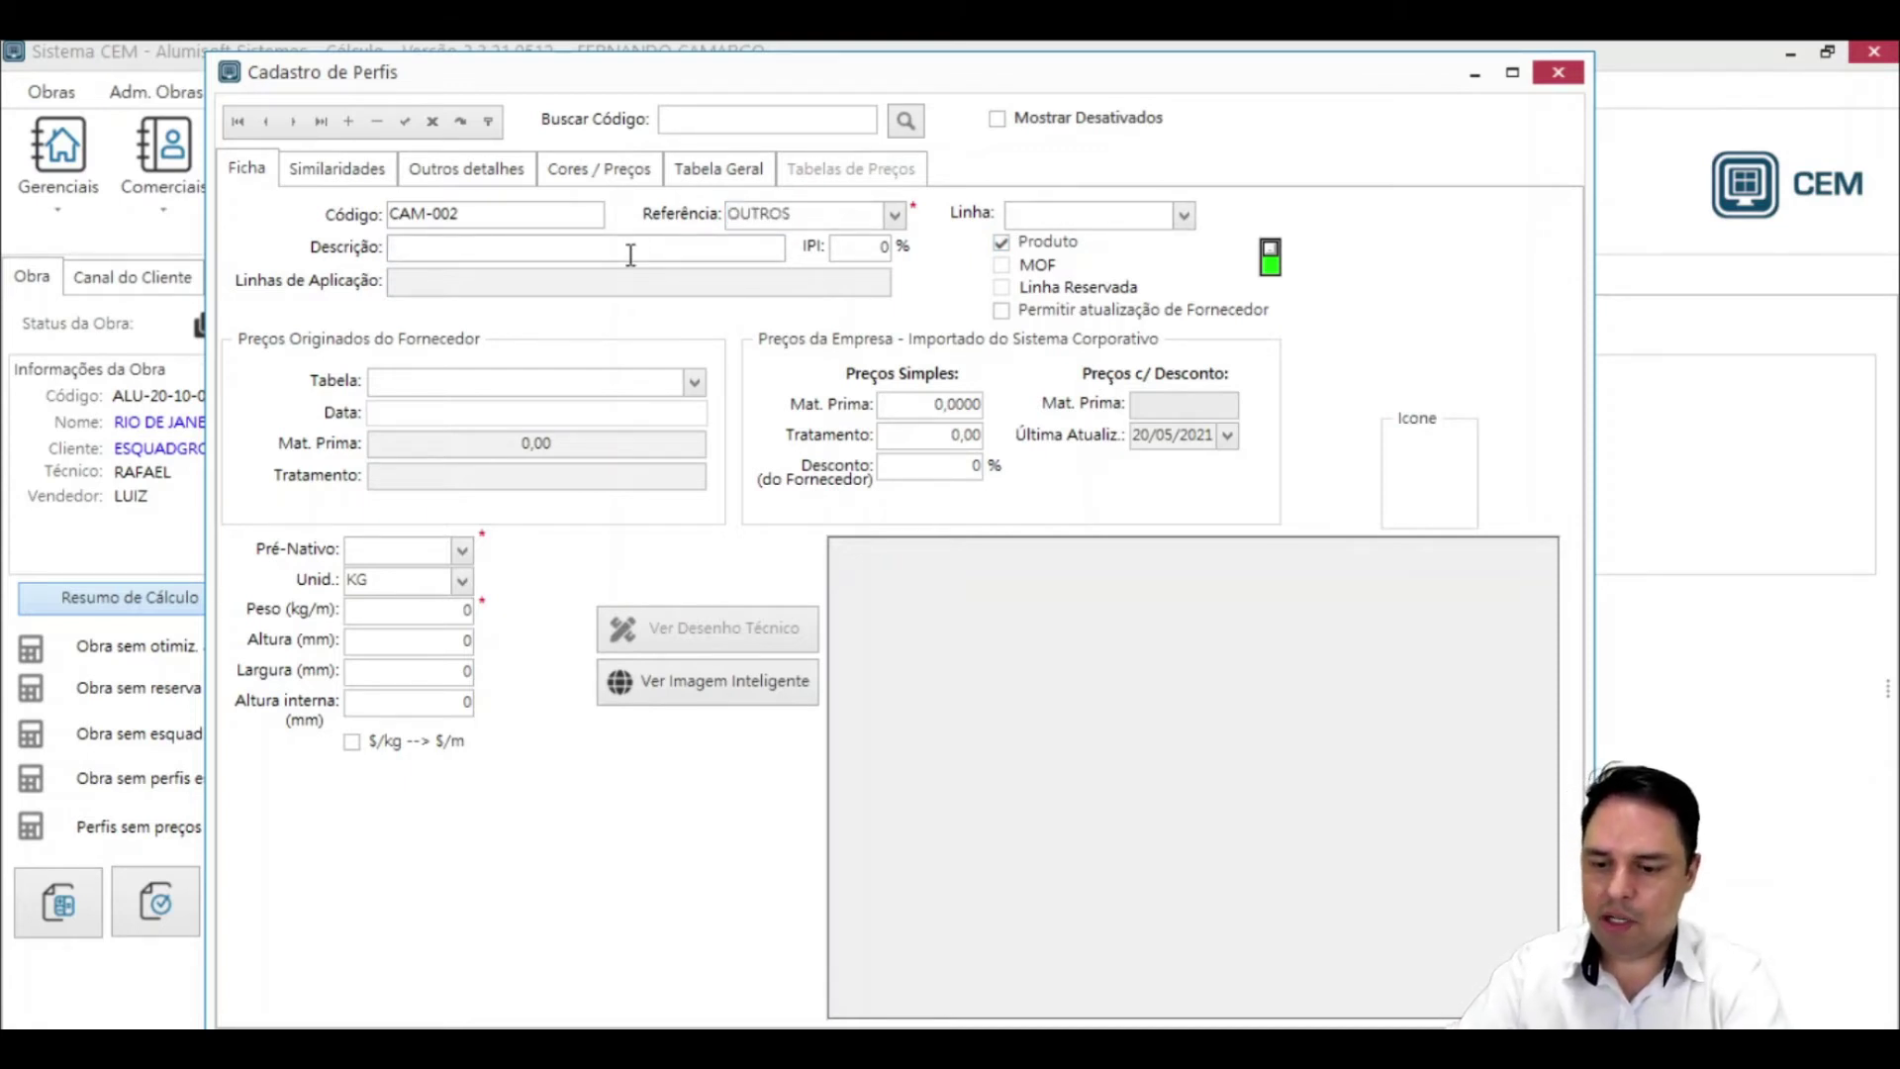
type("MA")
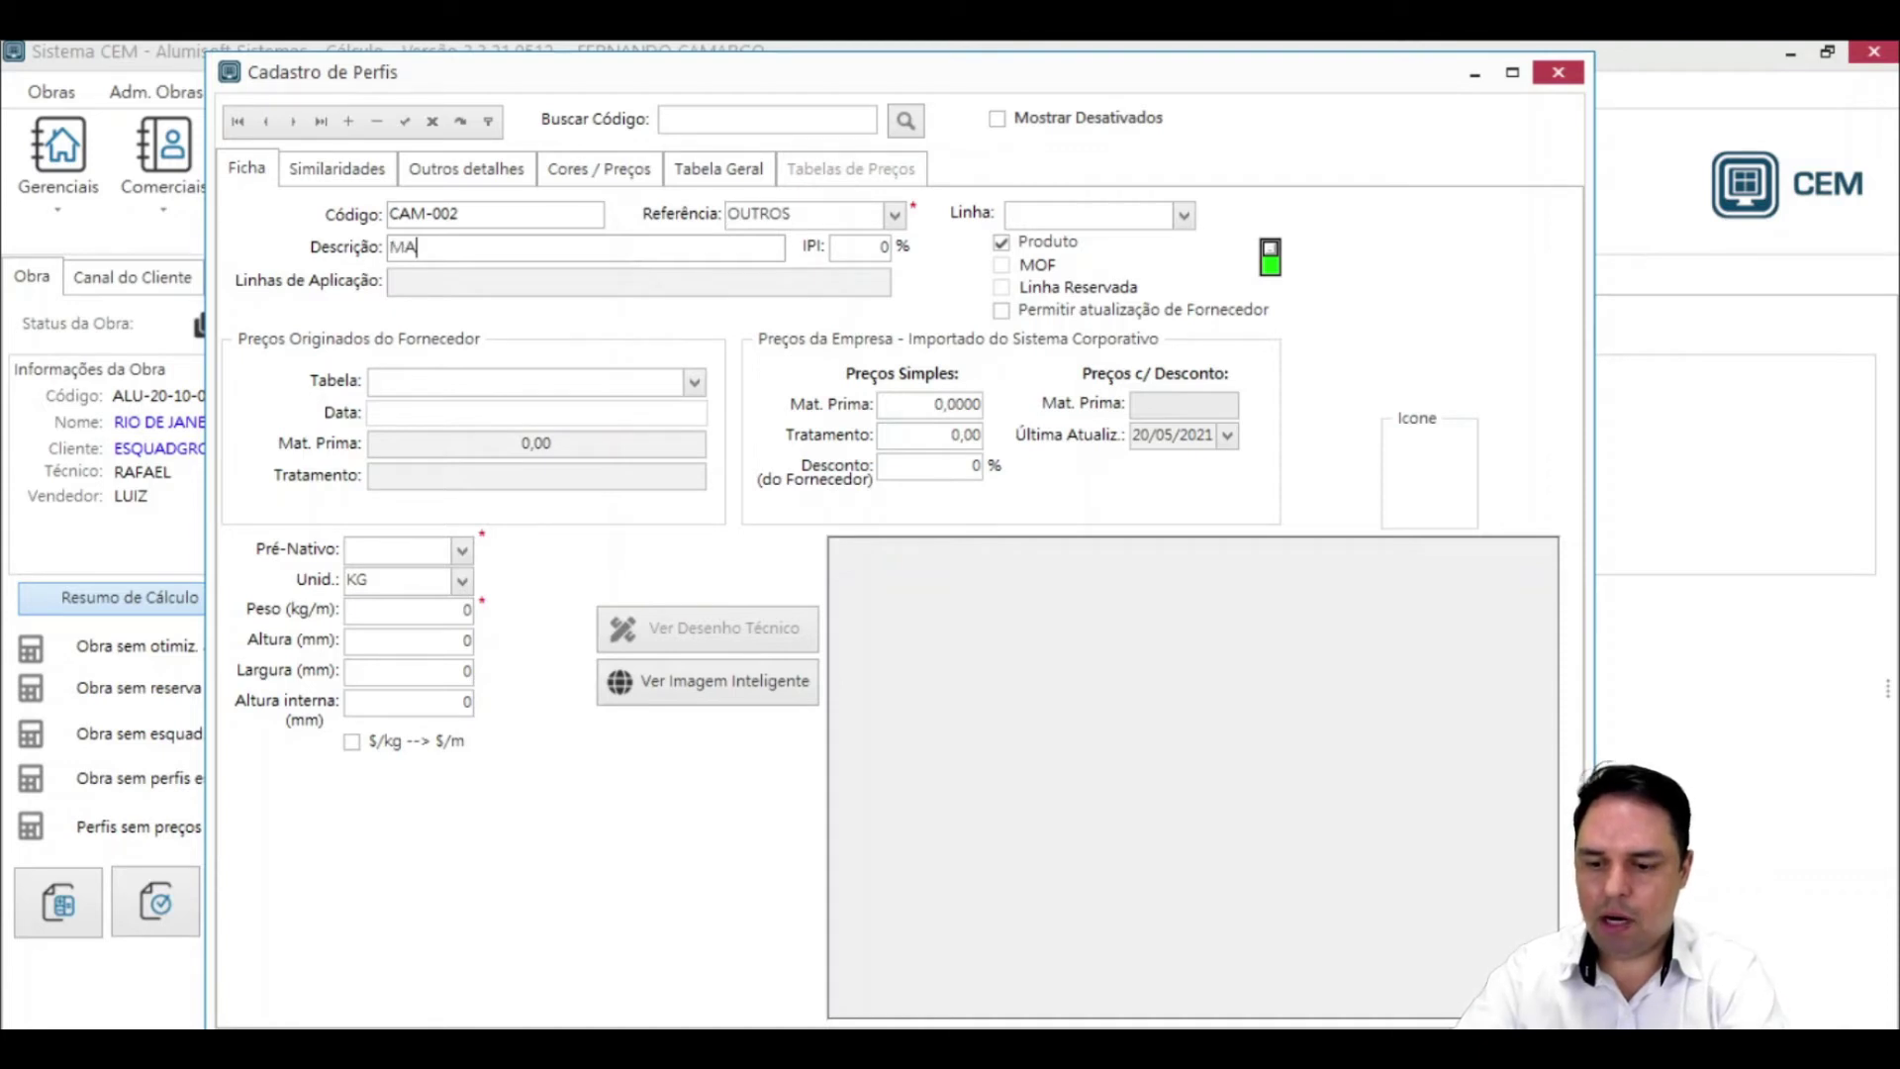
type("RCO INFERIOR")
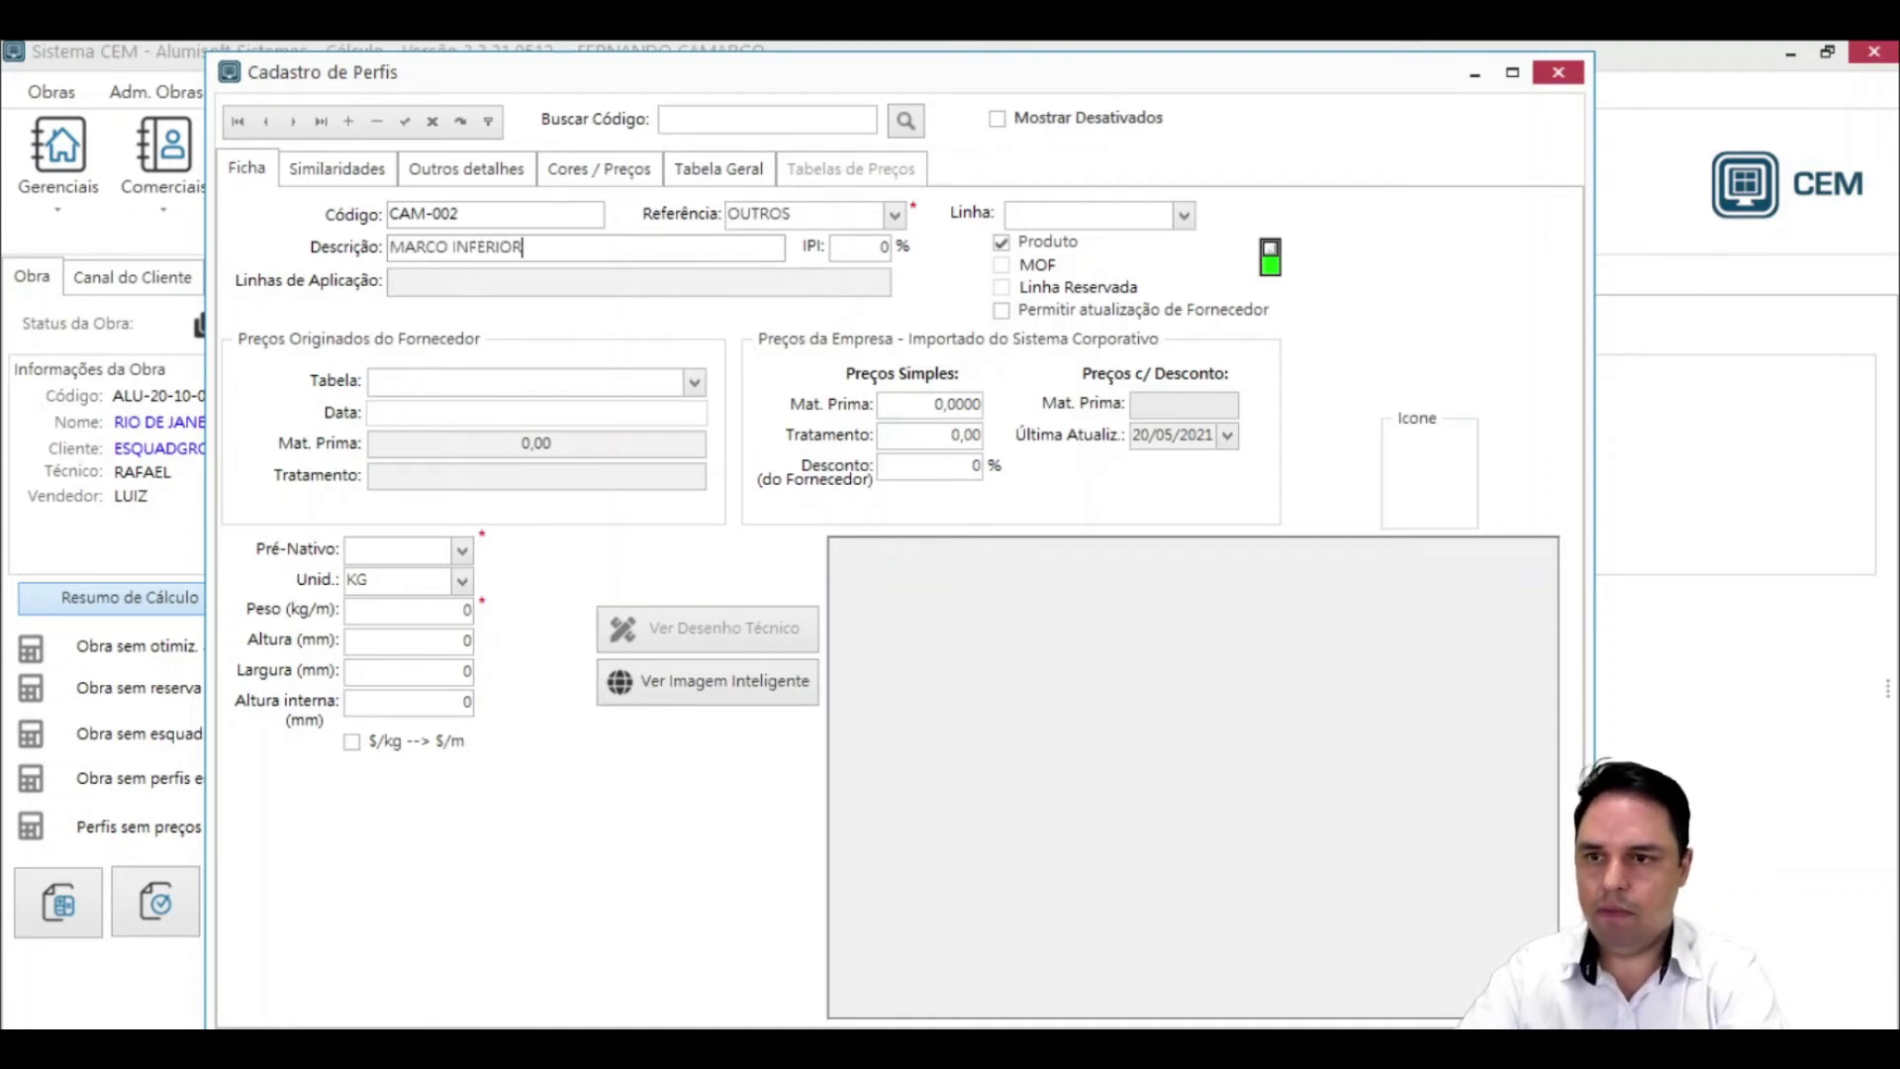
type(" 2 FOLHAS")
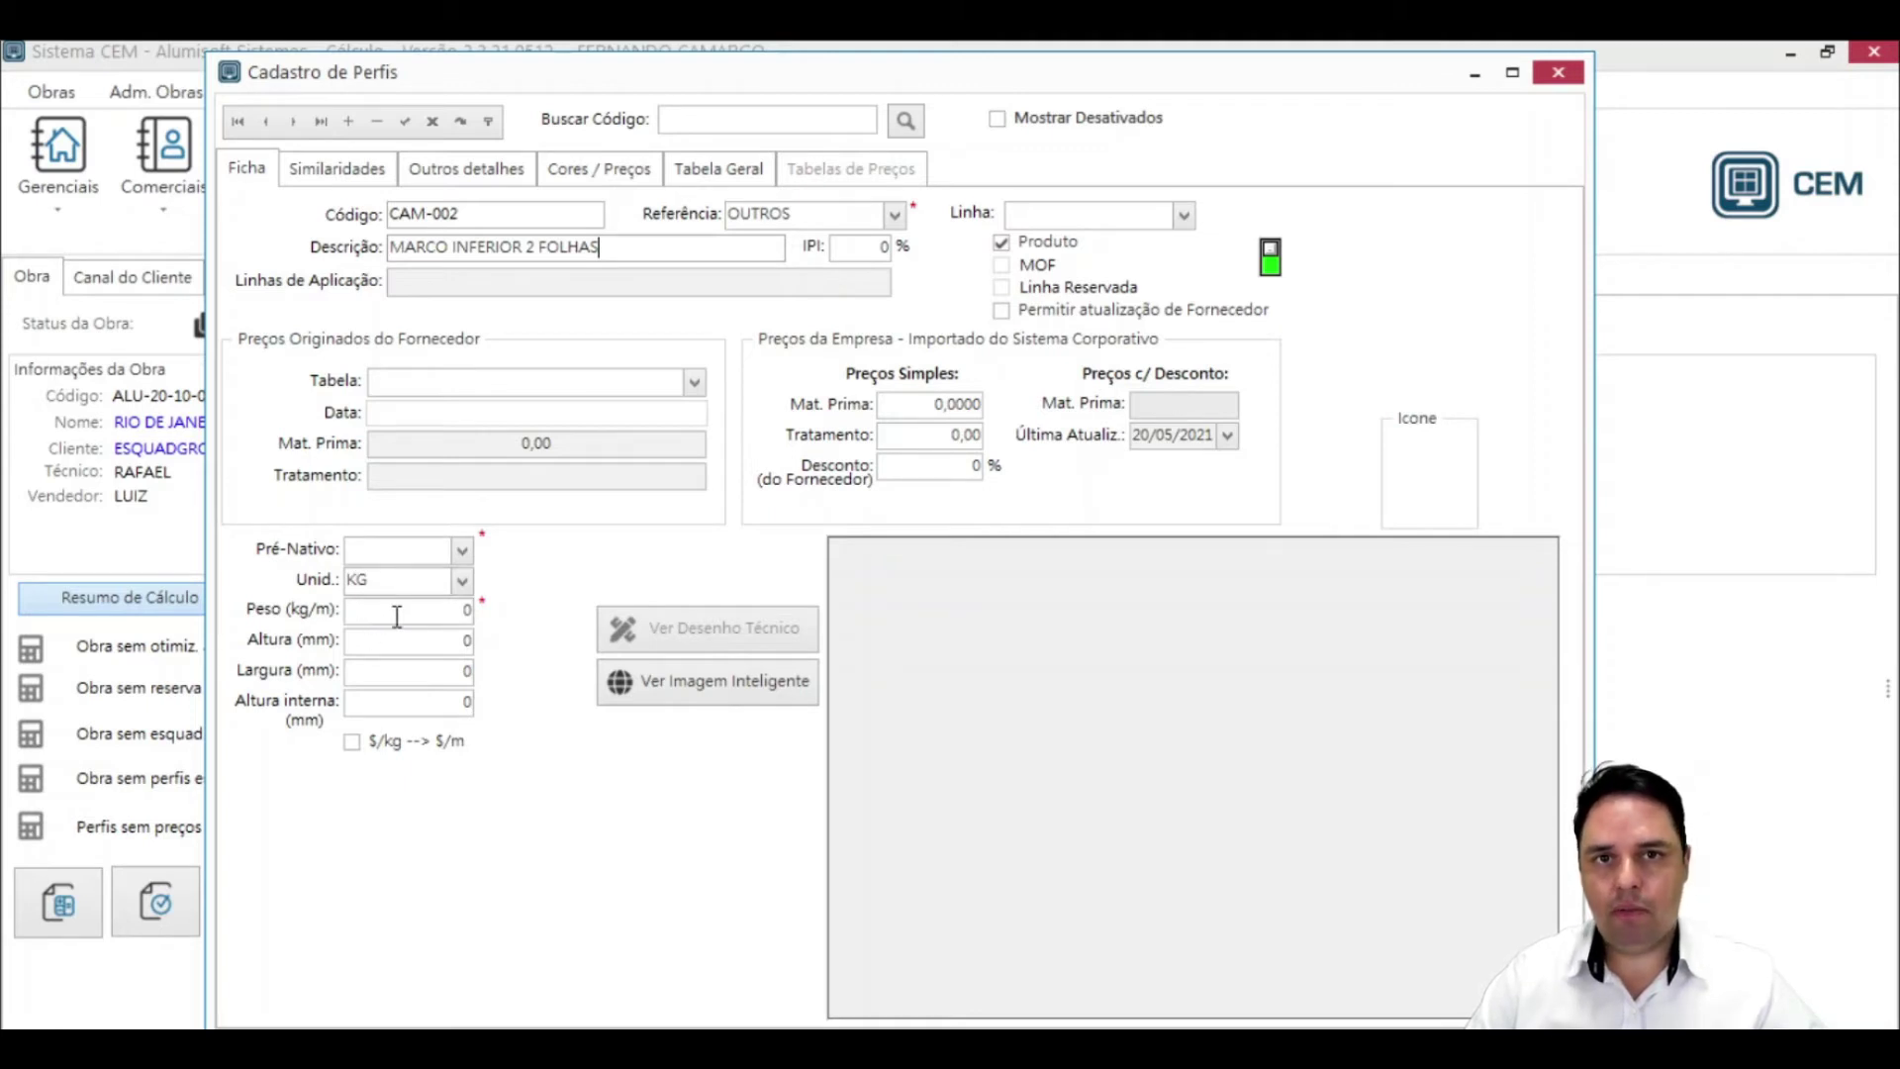
- Set the profile's Pré-Nativo to COML-S and check the available units, keeping KG
left_click(457, 551)
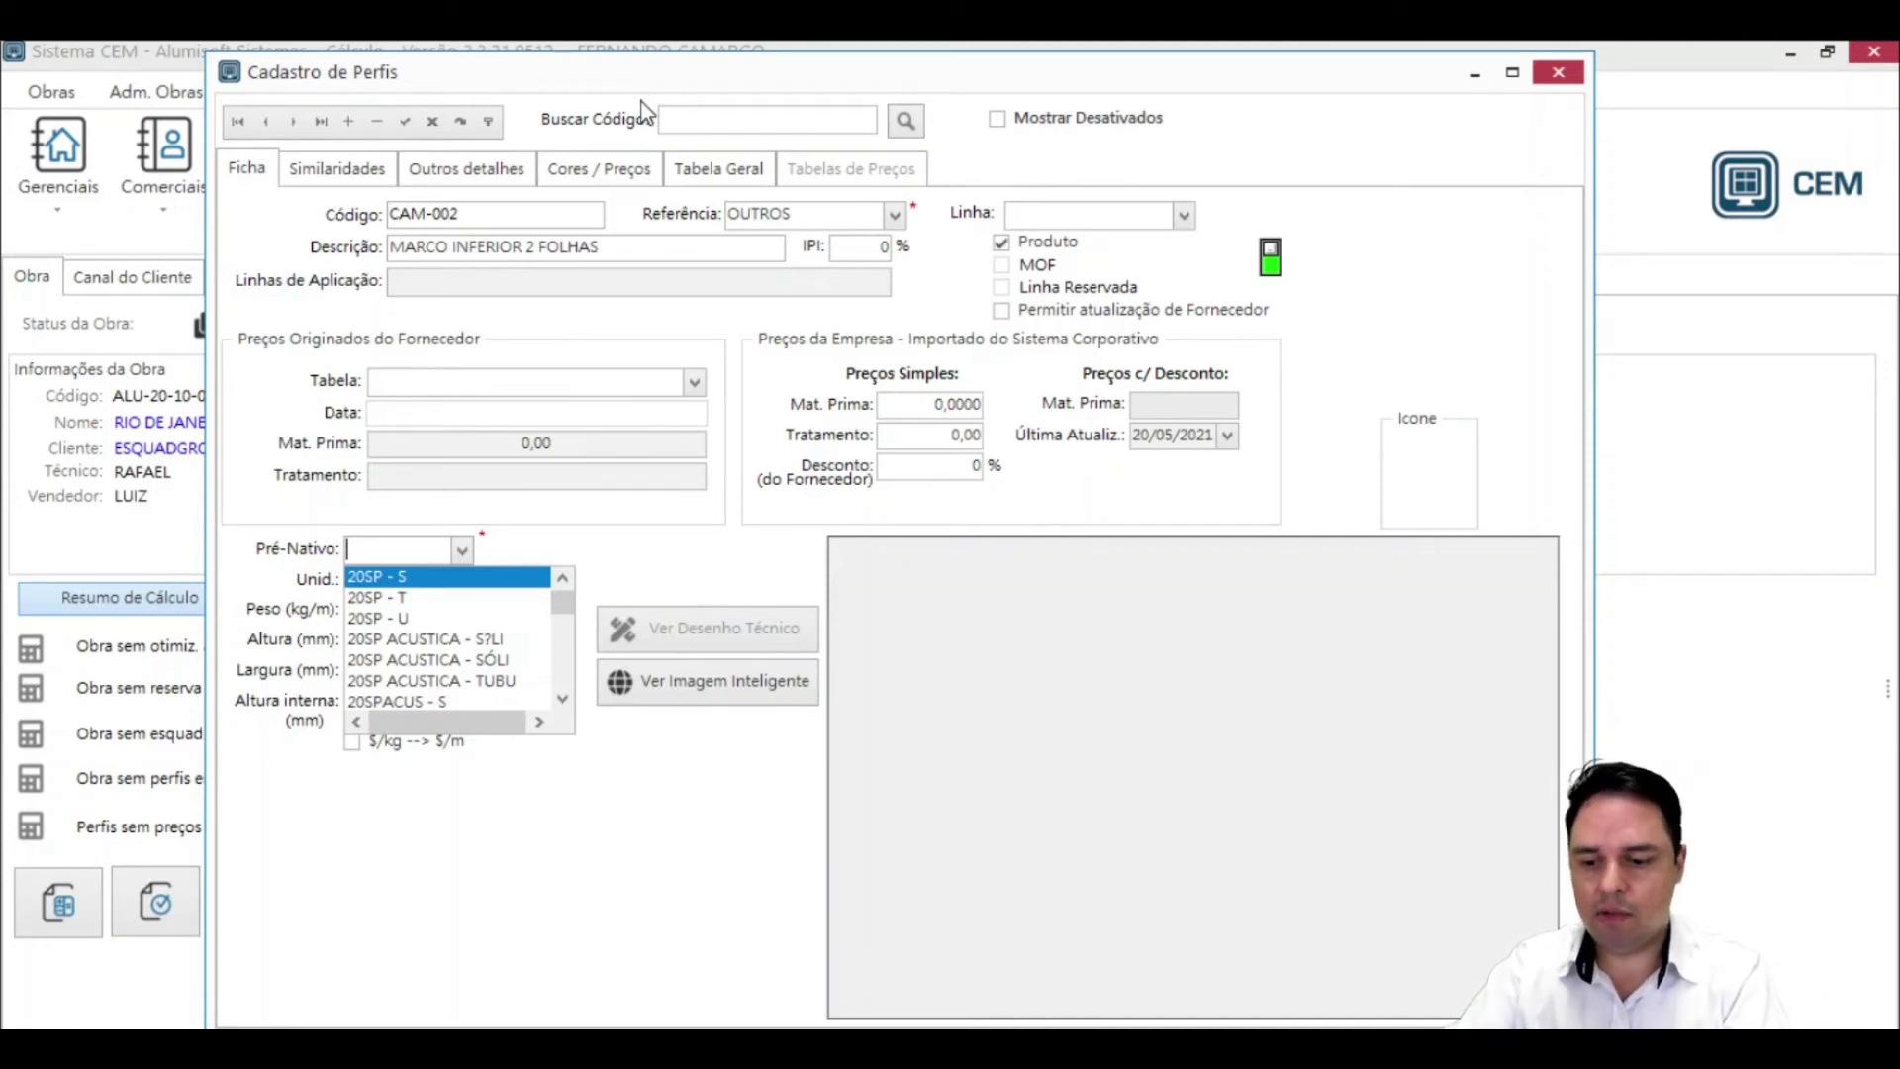
type("COML-S")
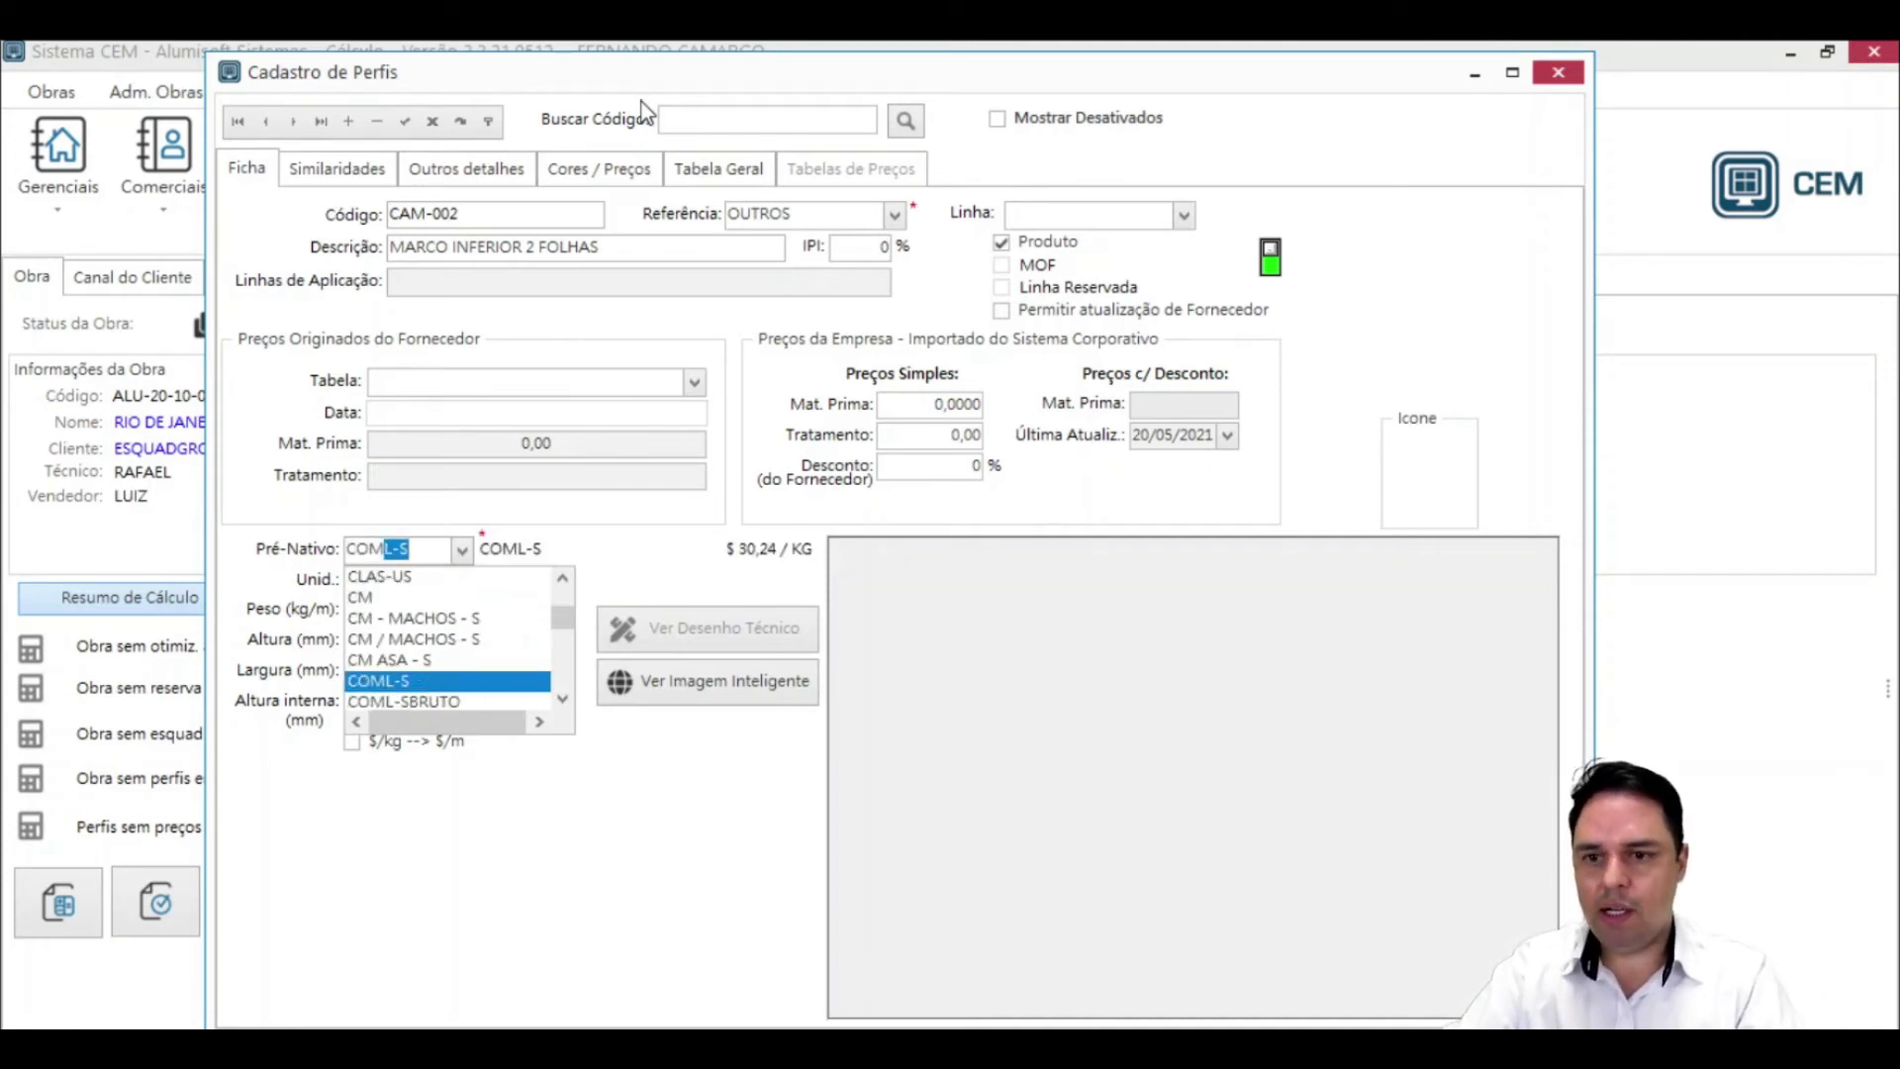
key("Tab")
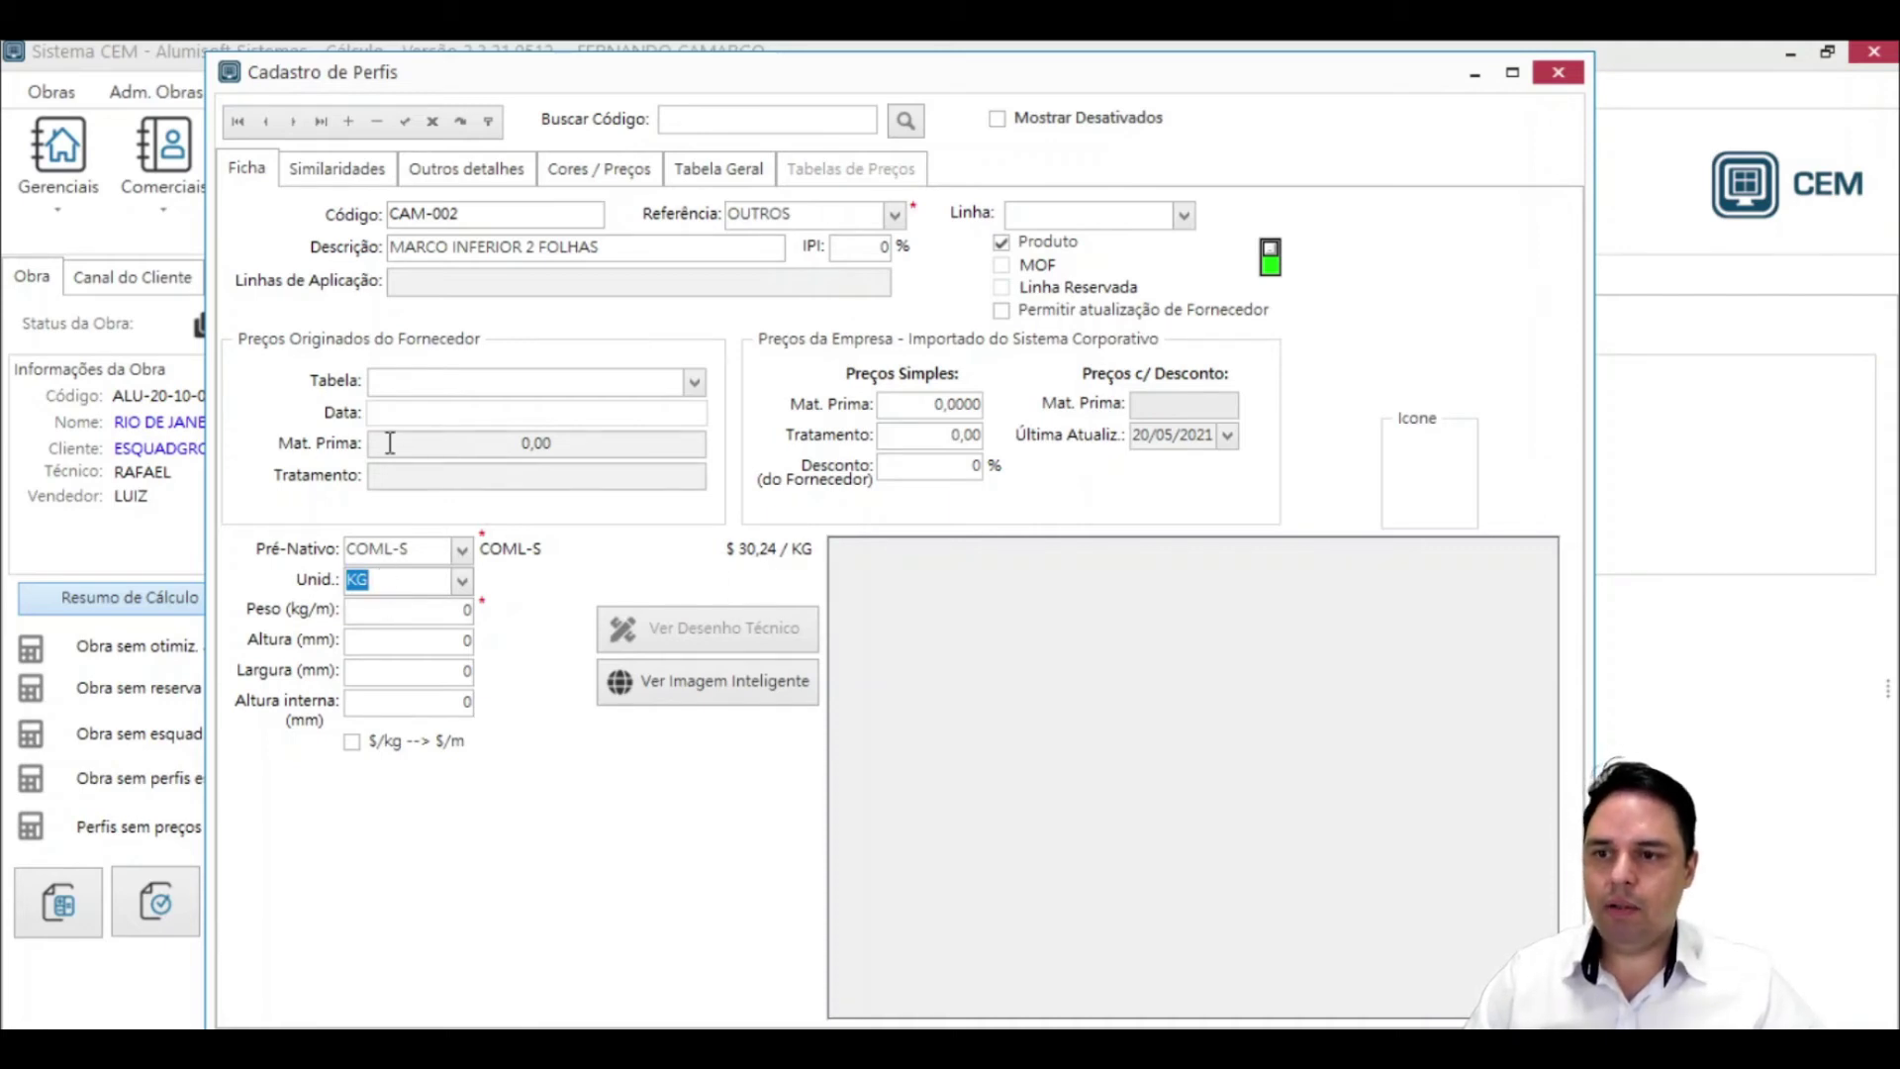
left_click(461, 581)
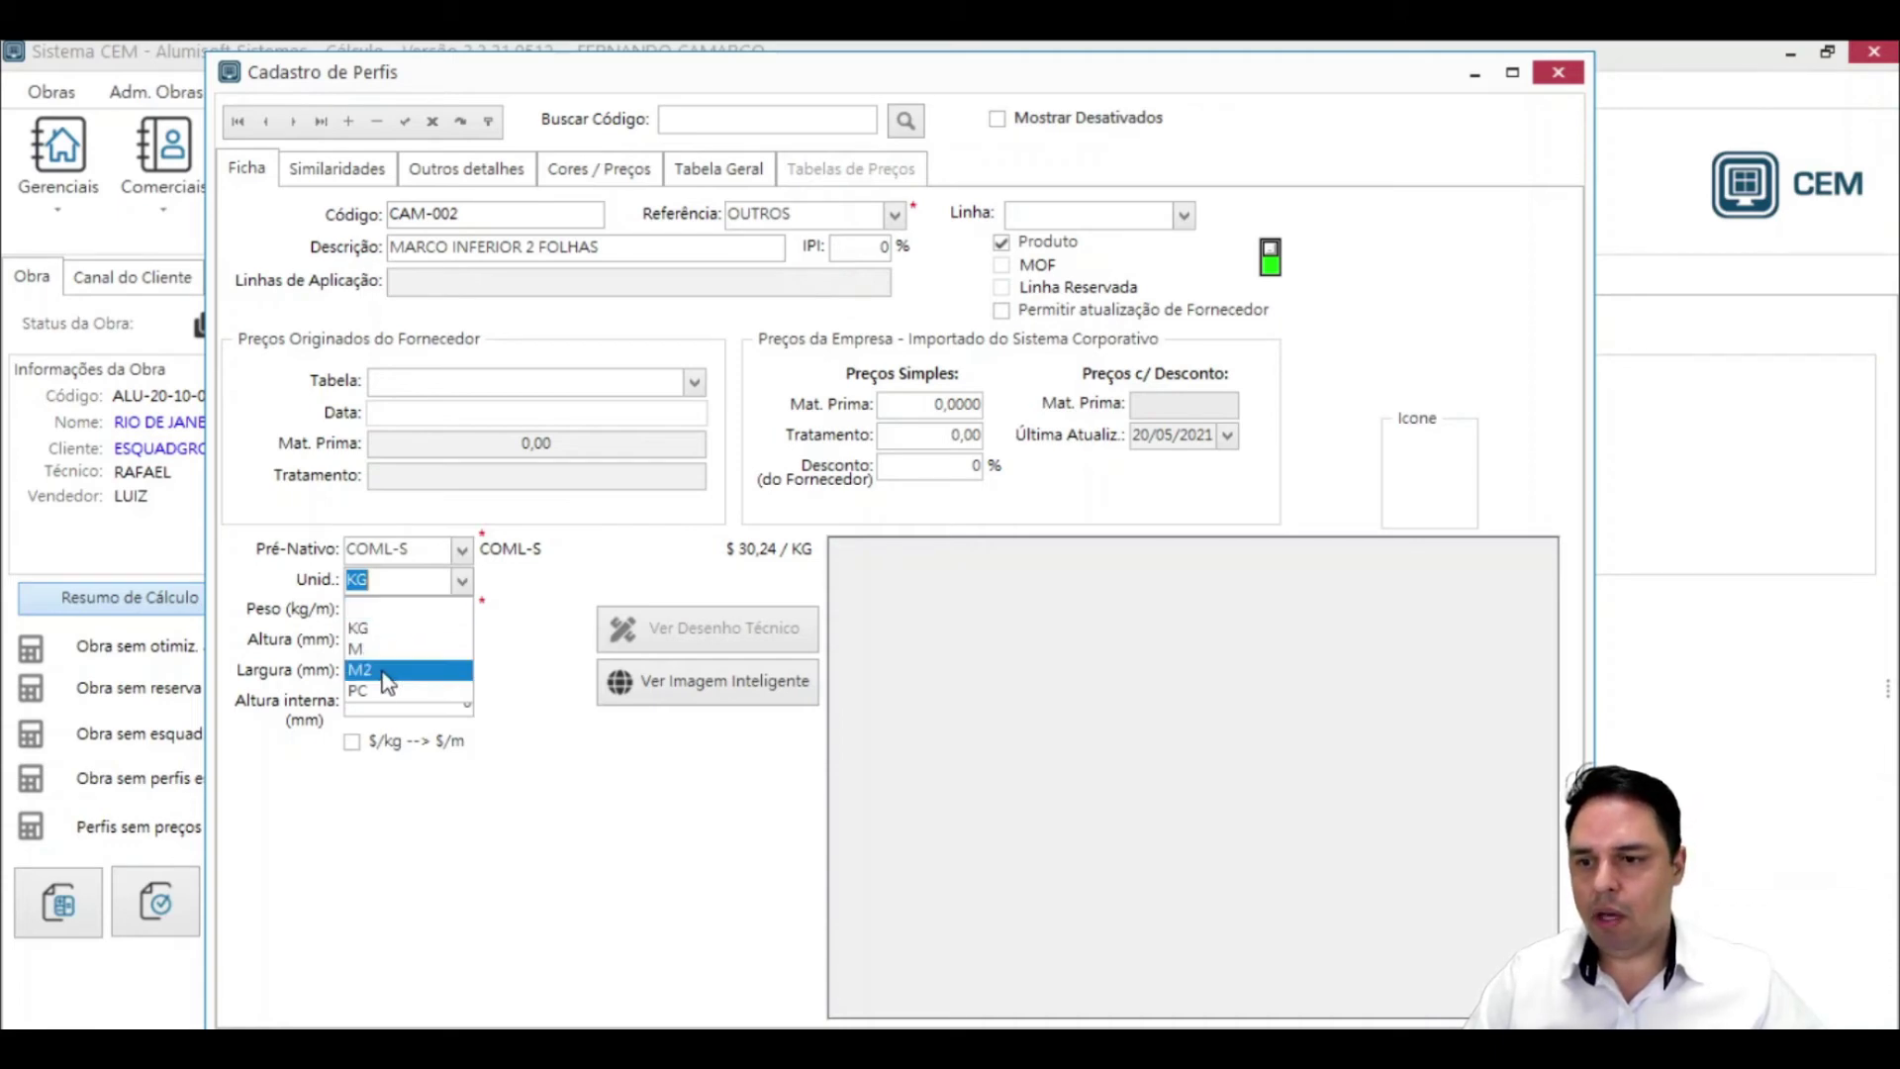
left_click(566, 576)
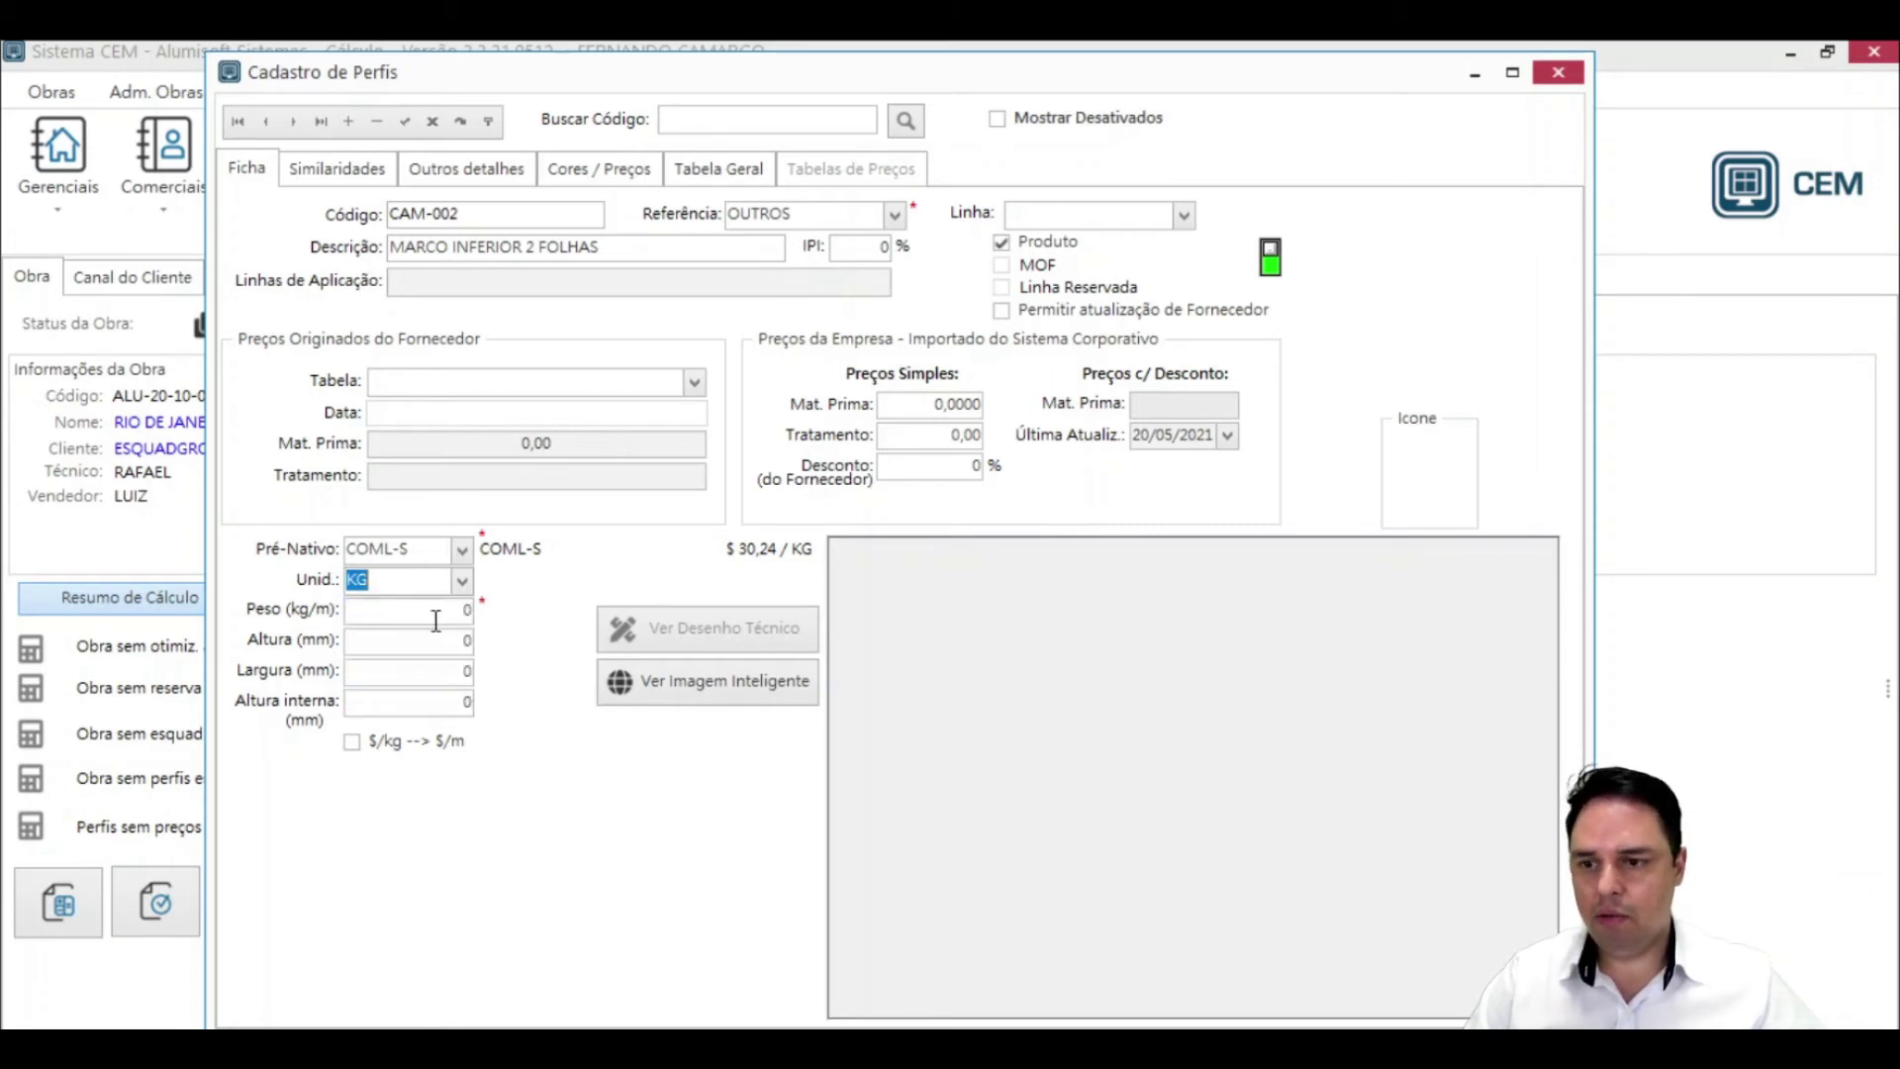
- Set the profile's weight (Peso) to 0,444 kg/m
left_click(436, 620)
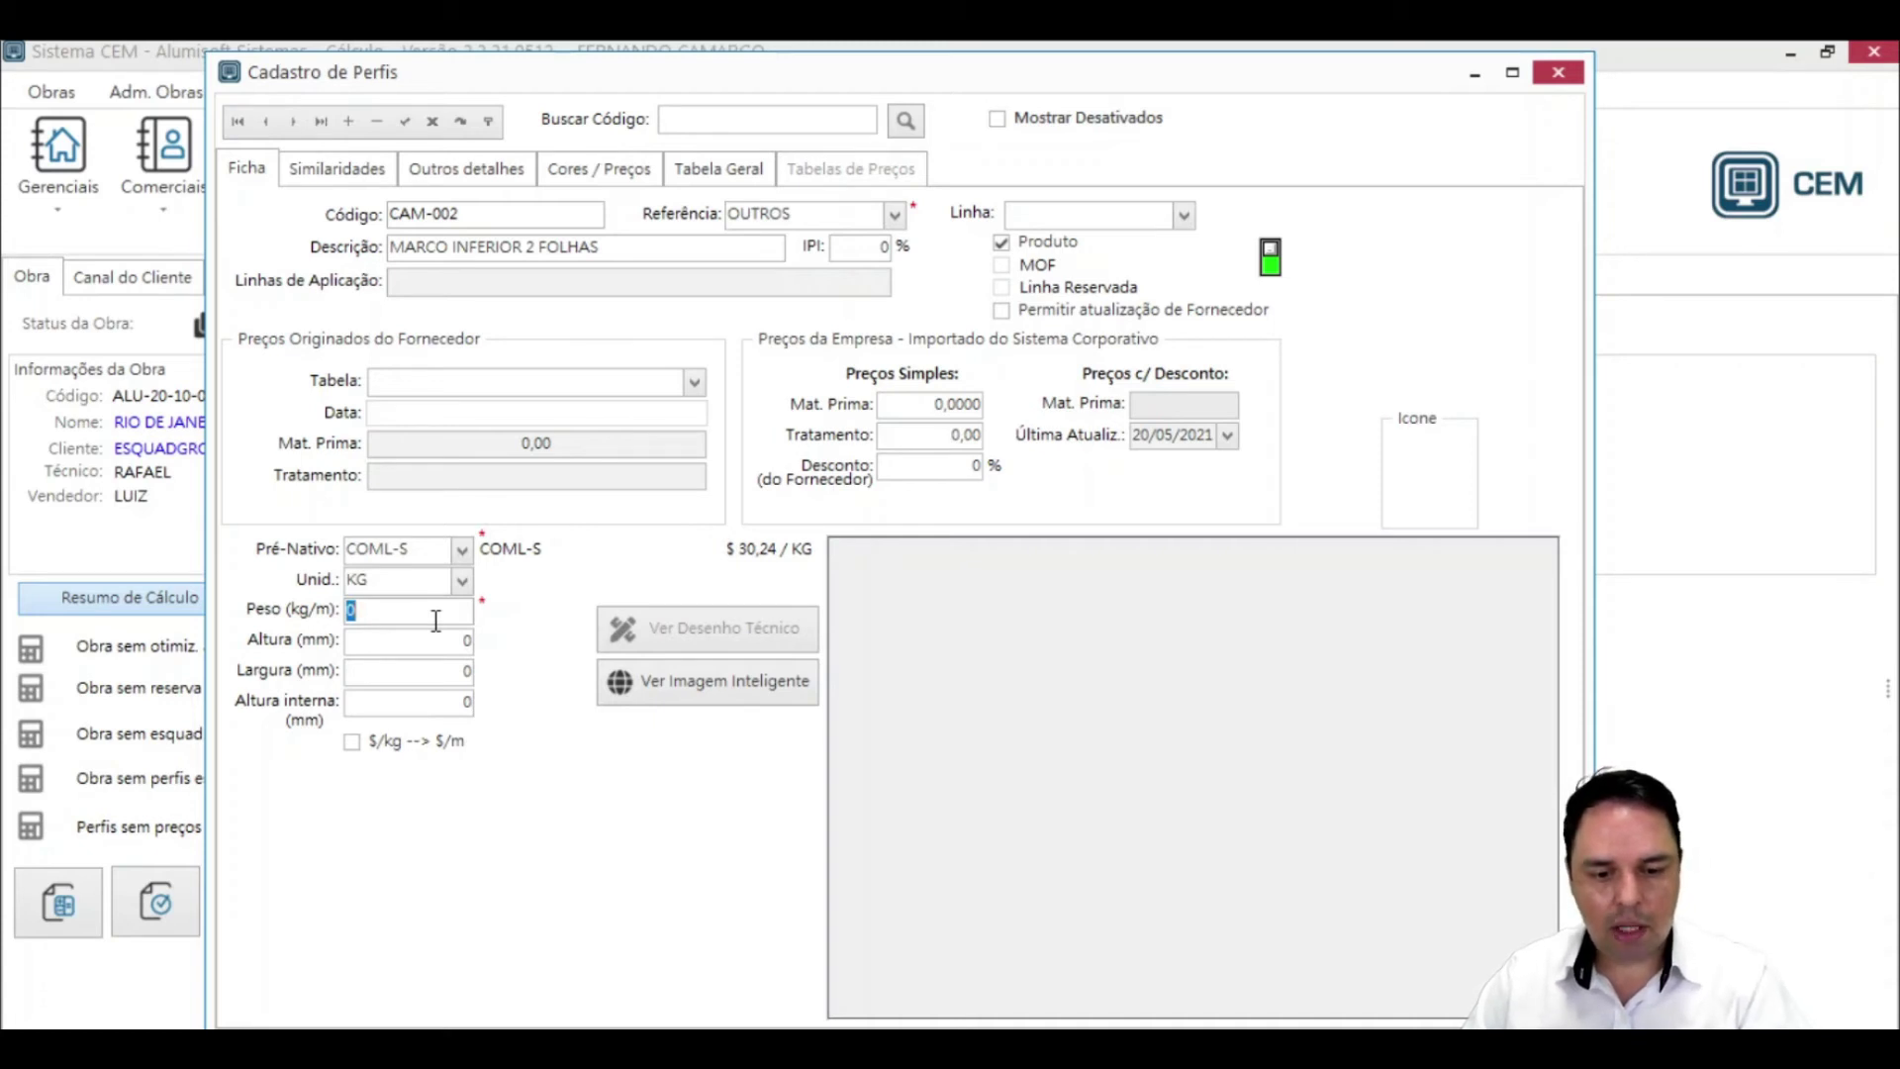
type("0,444")
key("Return")
left_click(423, 611)
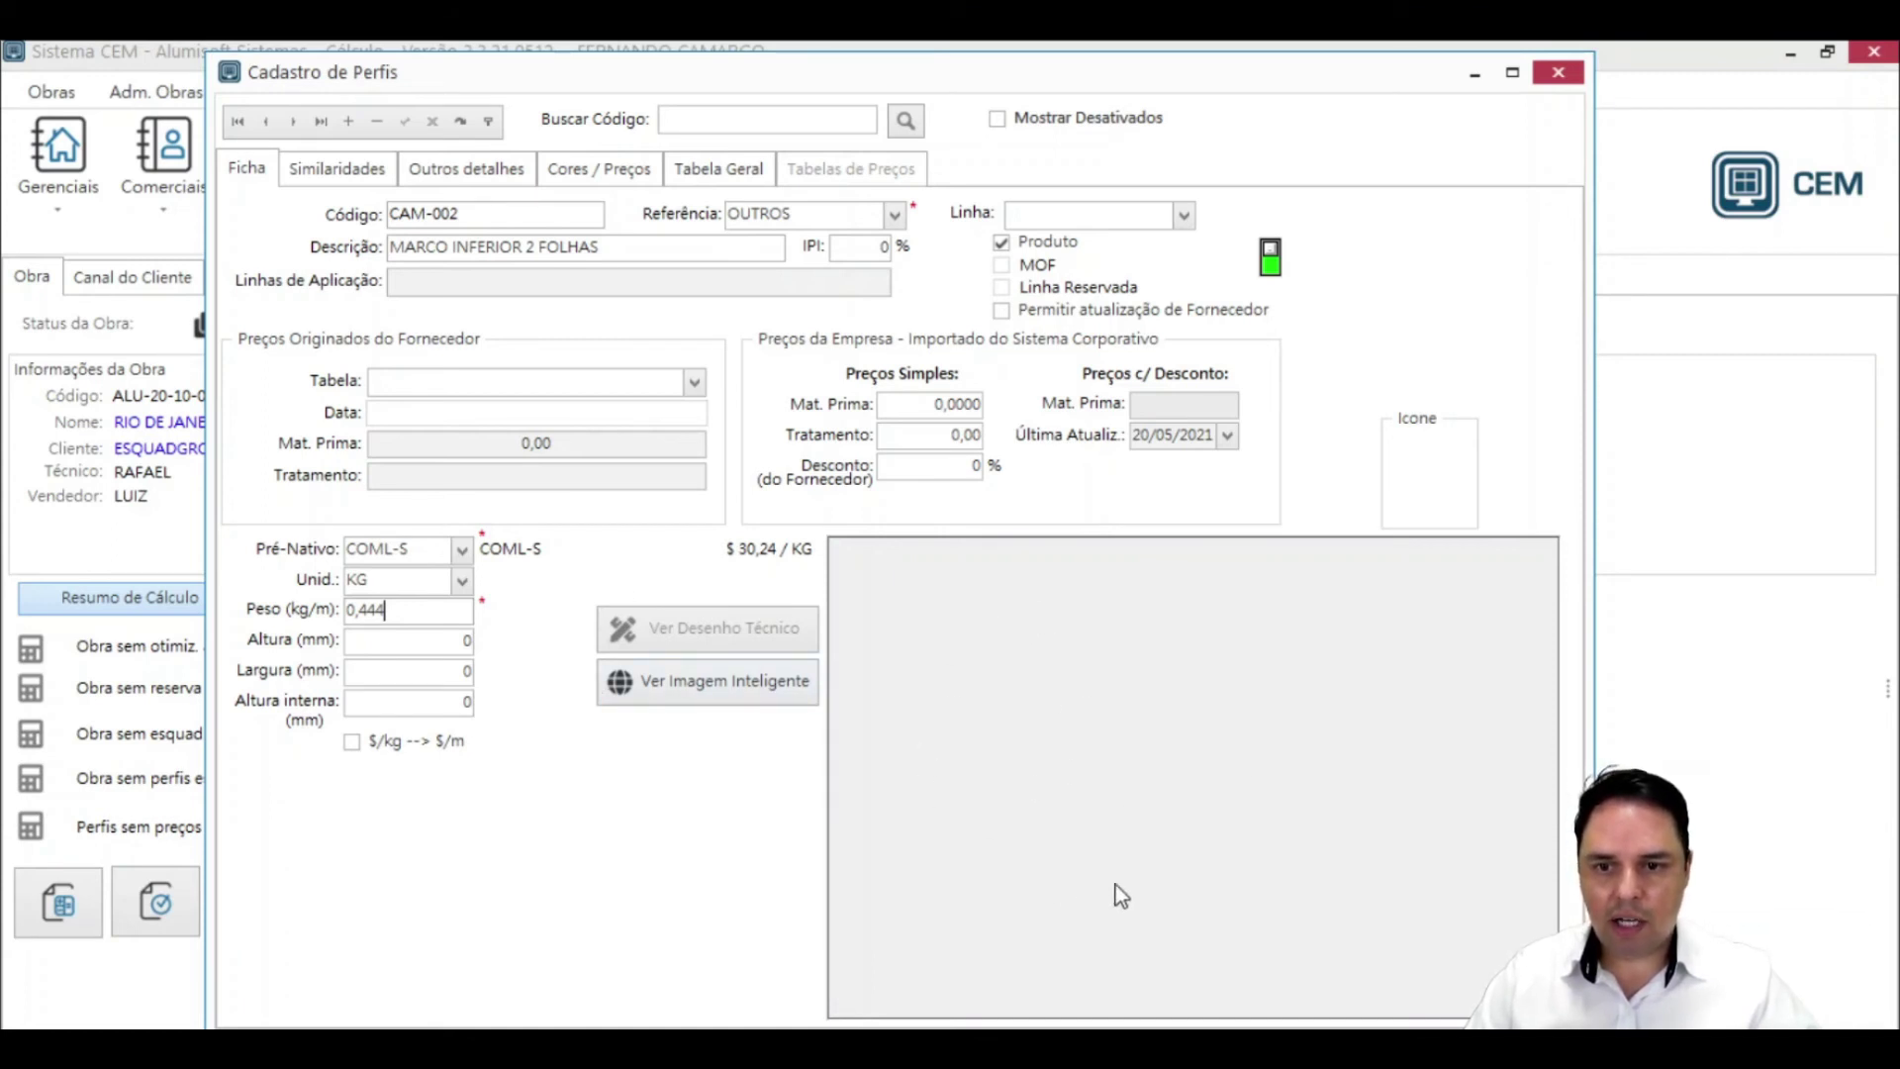
- Open the figure chooser for the profile's drawing and preview several listed images, including 000072.PNG and 000036.PNG
left_click(1090, 687)
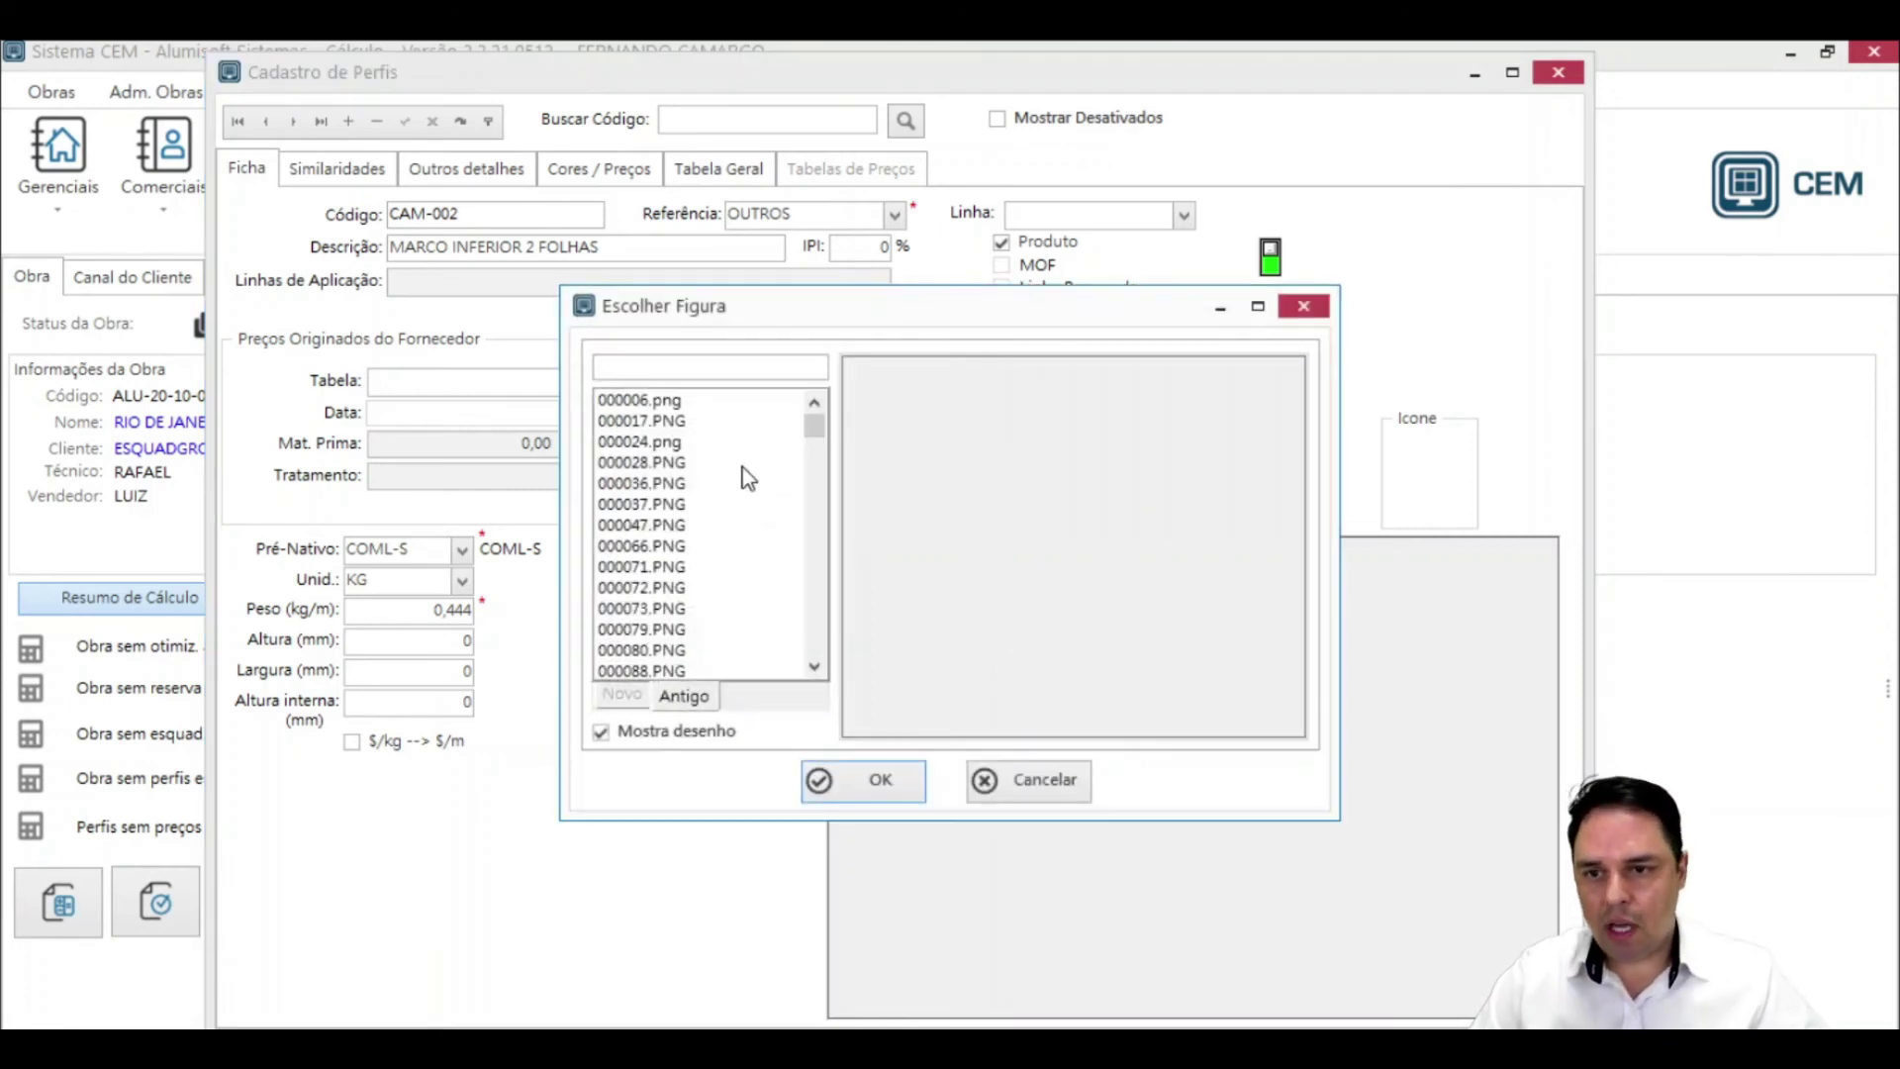
left_click(676, 442)
left_click(663, 503)
left_click(661, 546)
left_click(663, 589)
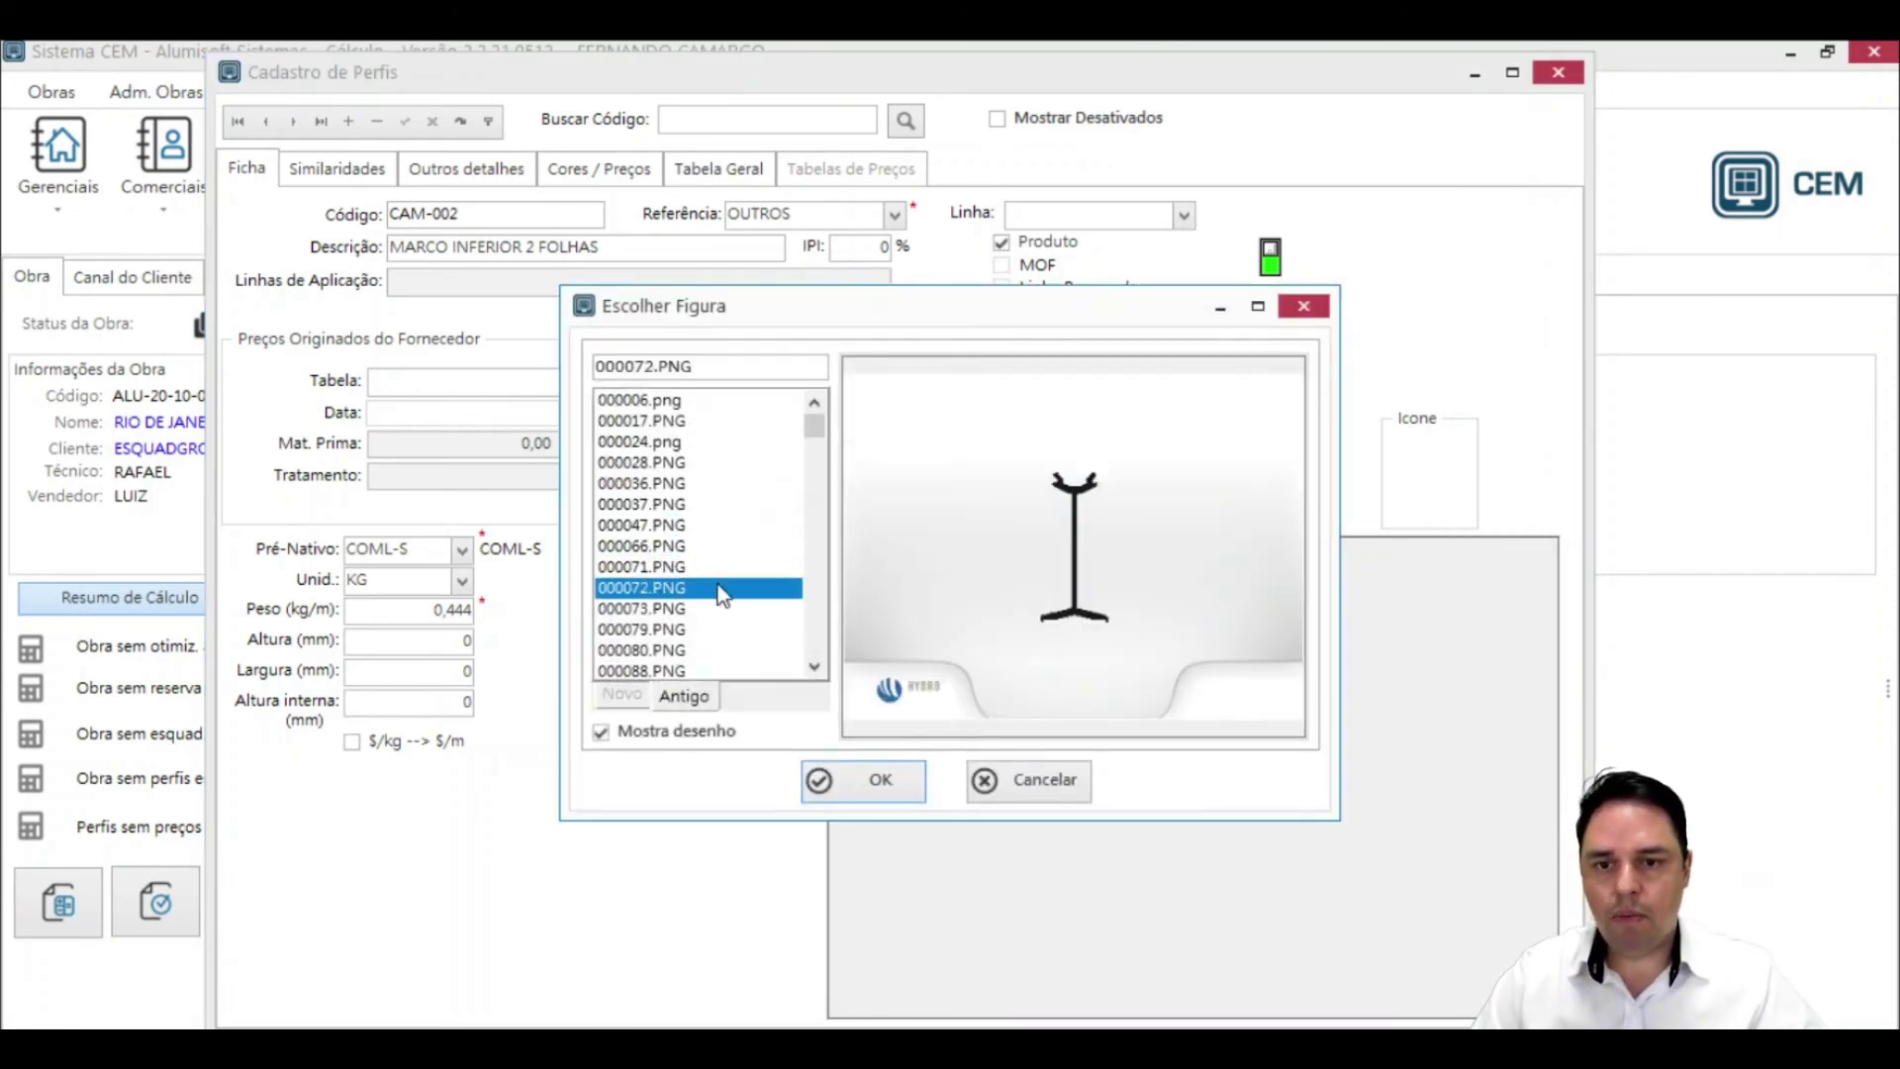
left_click(688, 484)
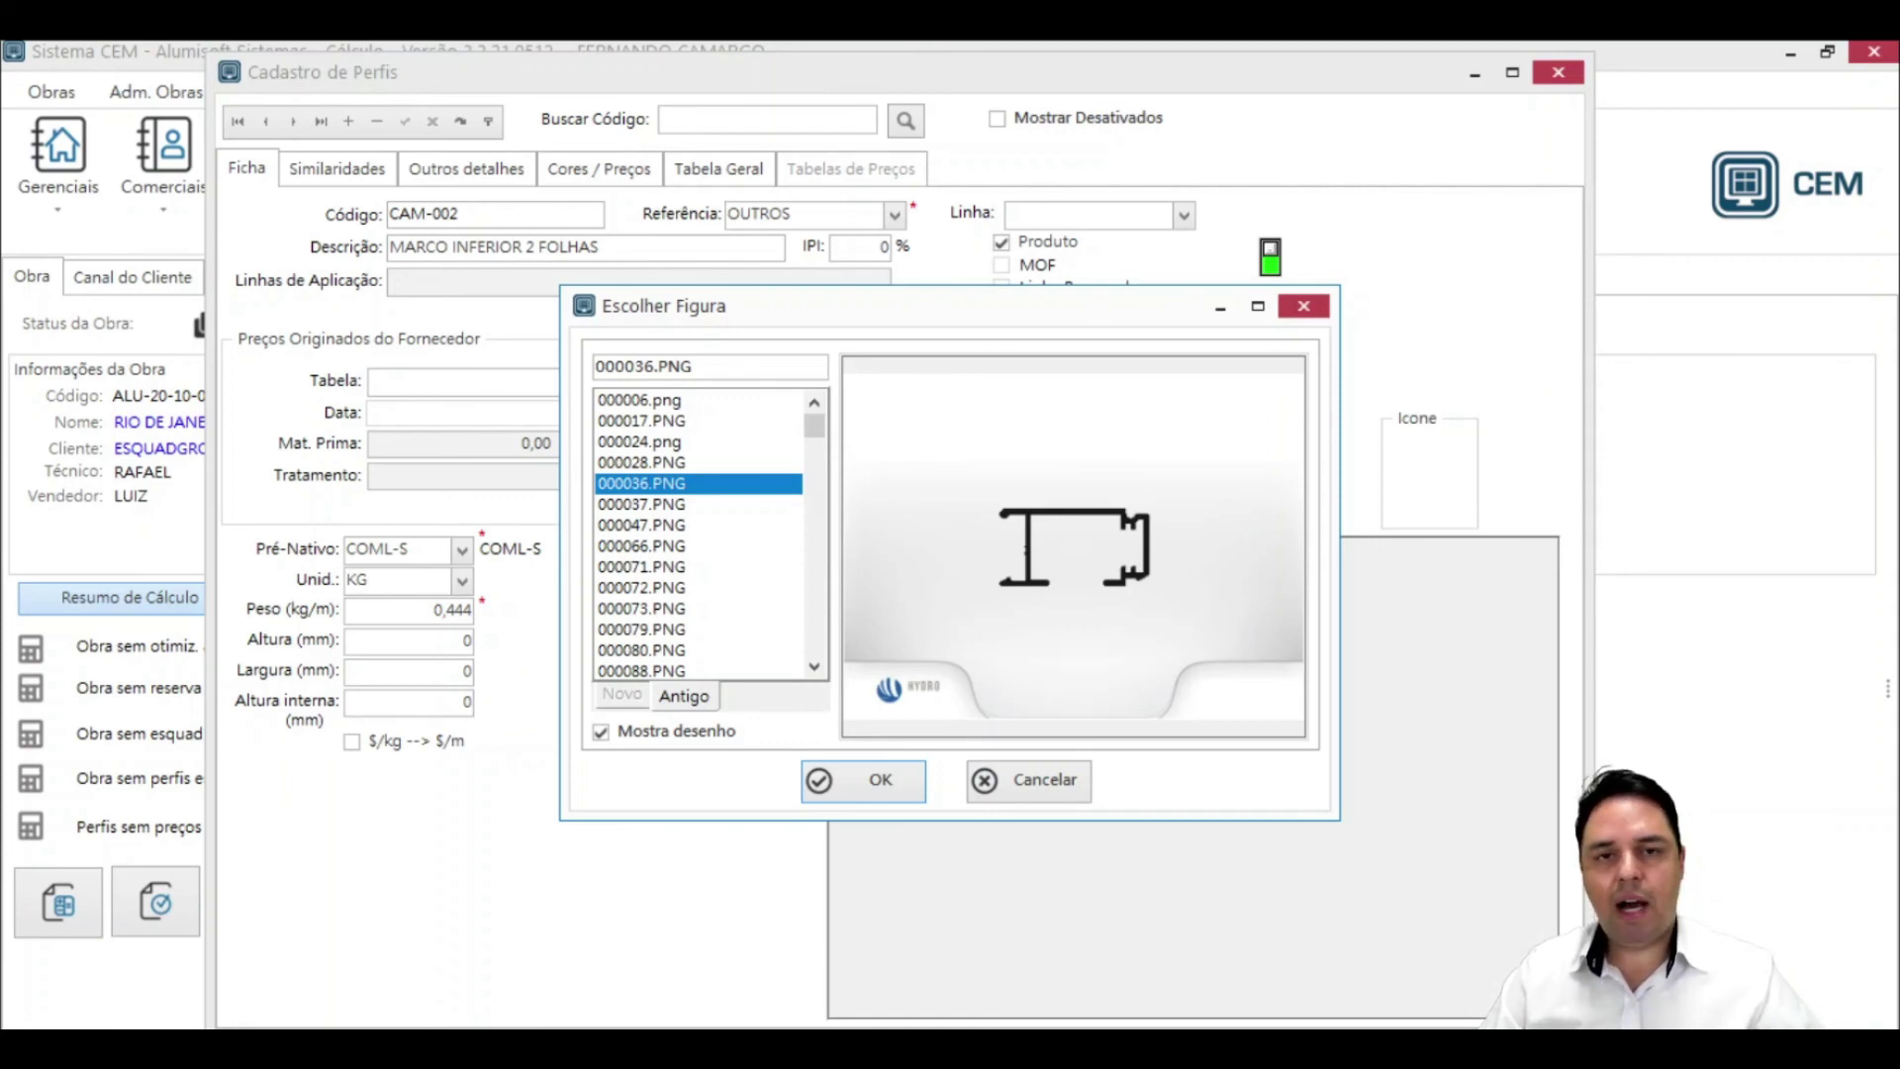
mouse_move(153, 1049)
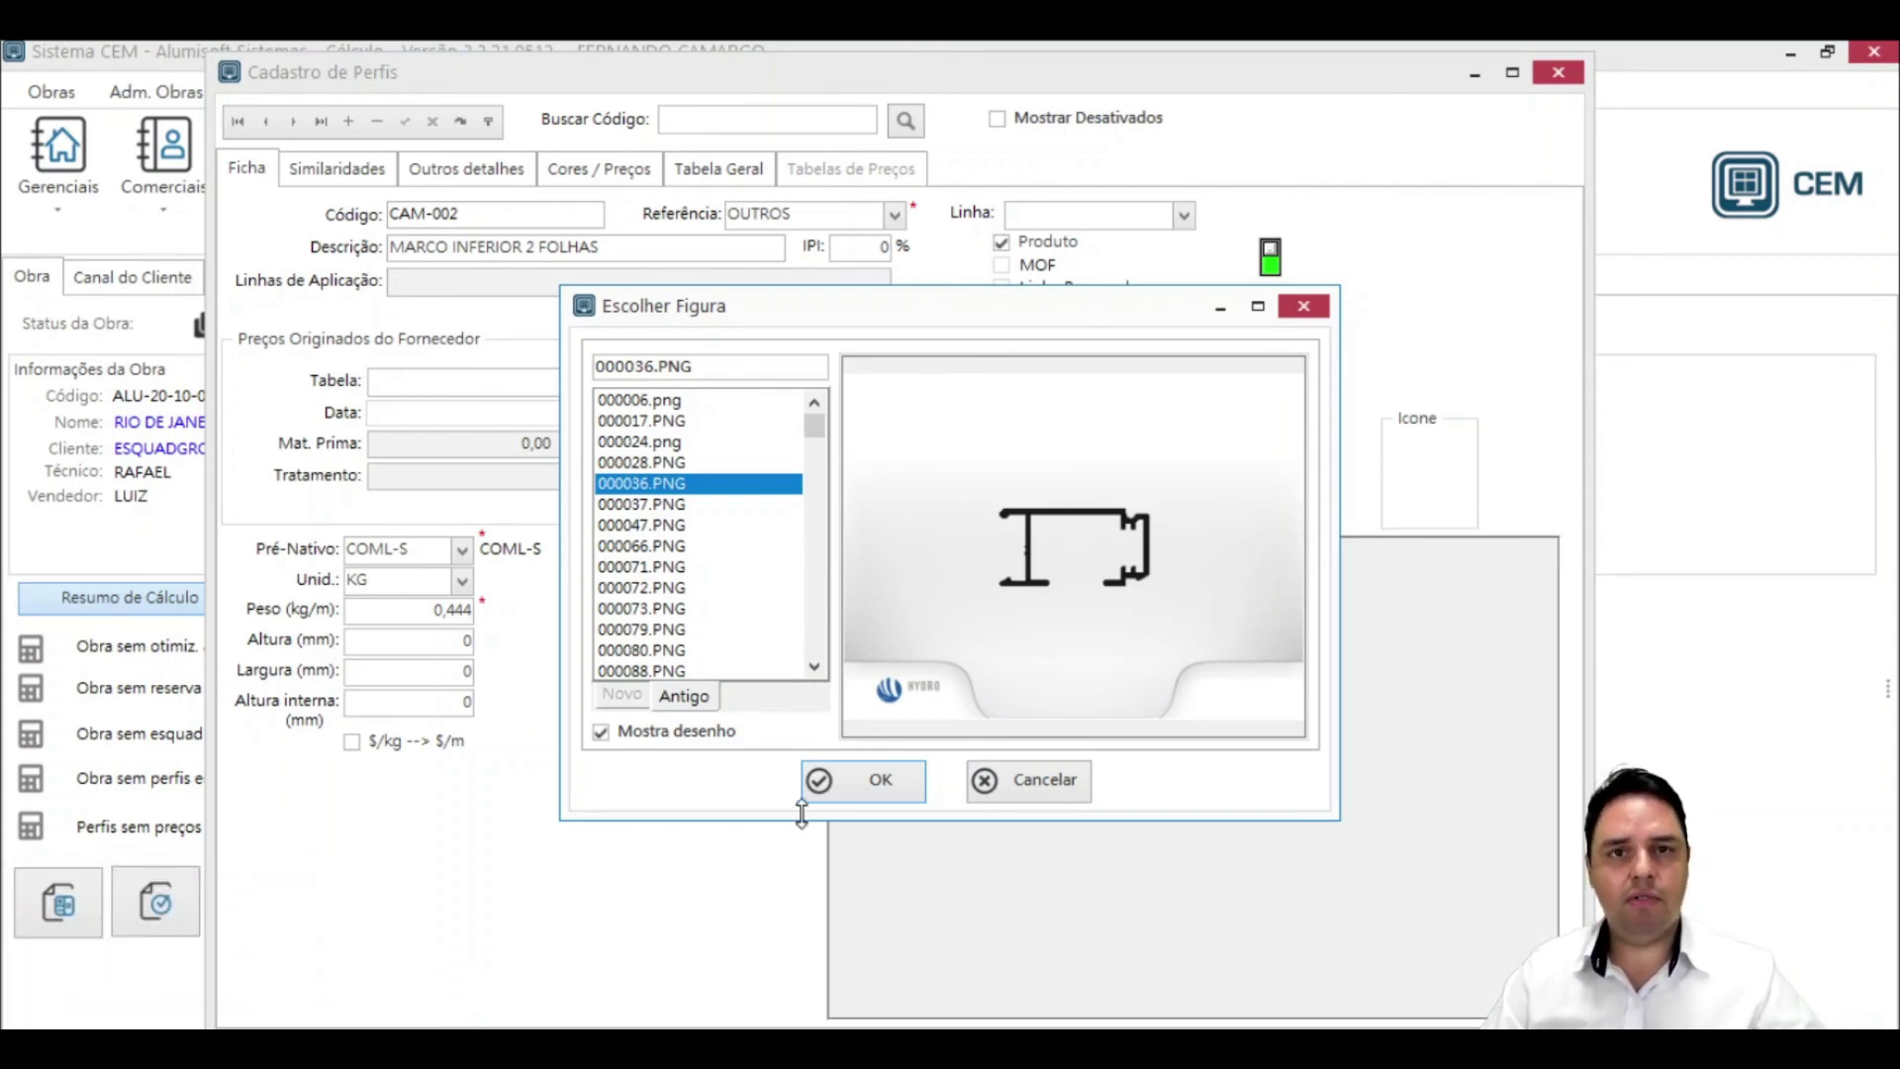